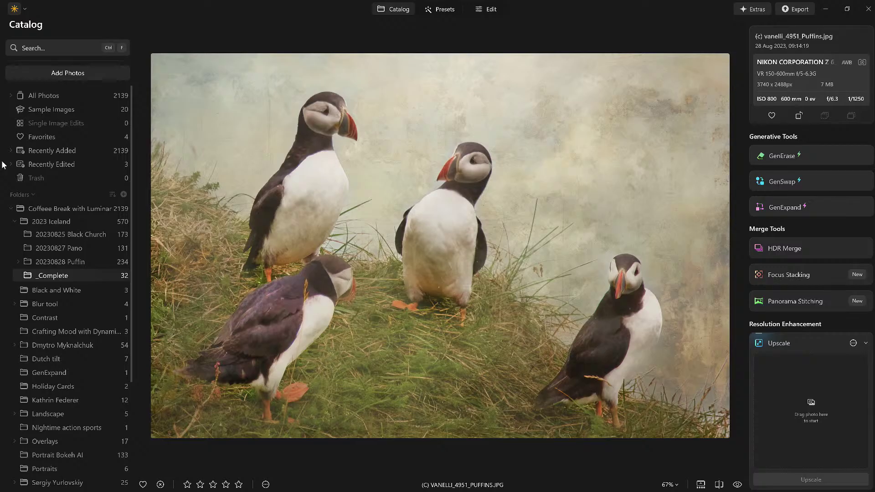
- Browse Recently Added, then return to the _Complete folder and select the first puffin photo
{"action": "double_click", "coordinate": [360, 174]}
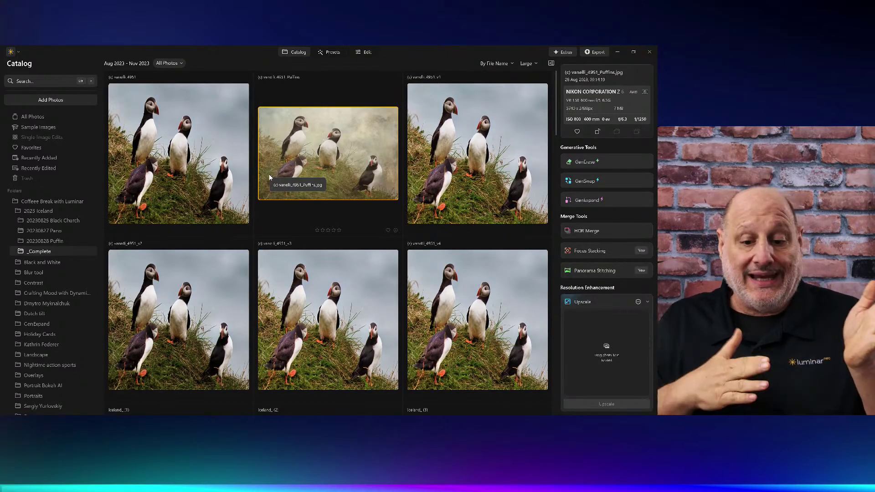
{"action": "left_click", "coordinate": [33, 158]}
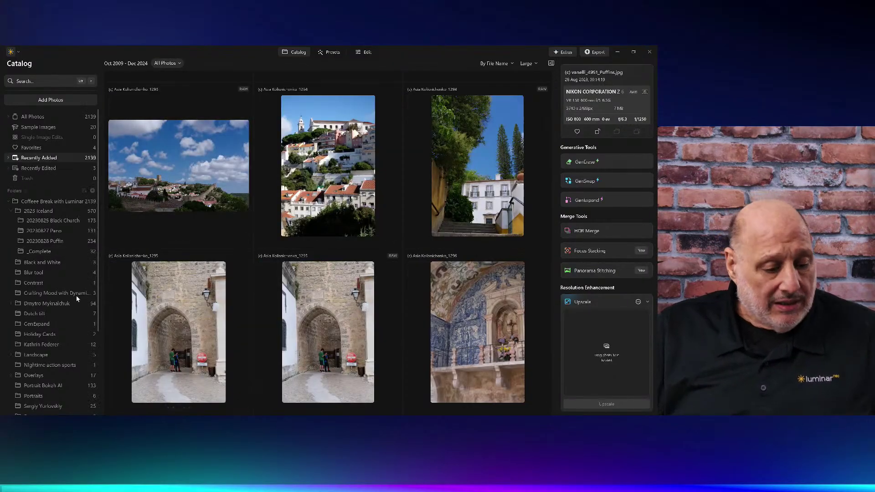
{"action": "scroll", "coordinate": [284, 284], "scroll_direction": "down", "scroll_amount": 3}
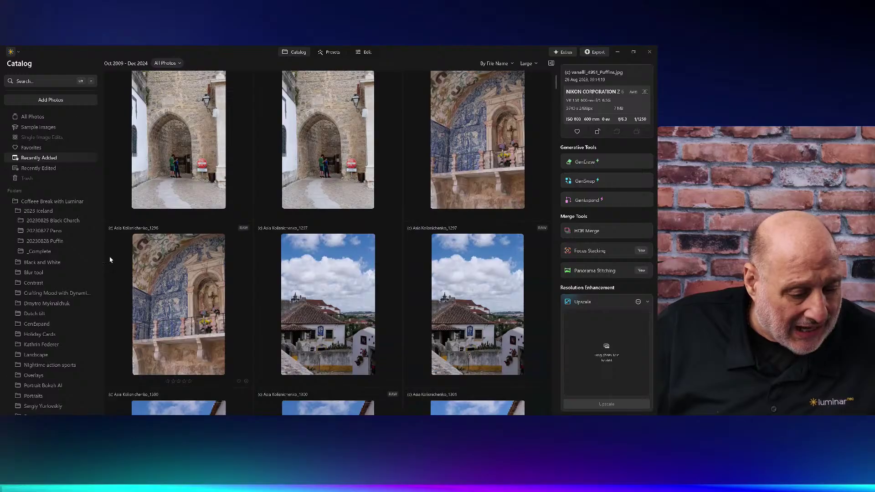
{"action": "left_click", "coordinate": [41, 254]}
{"action": "left_click", "coordinate": [216, 169]}
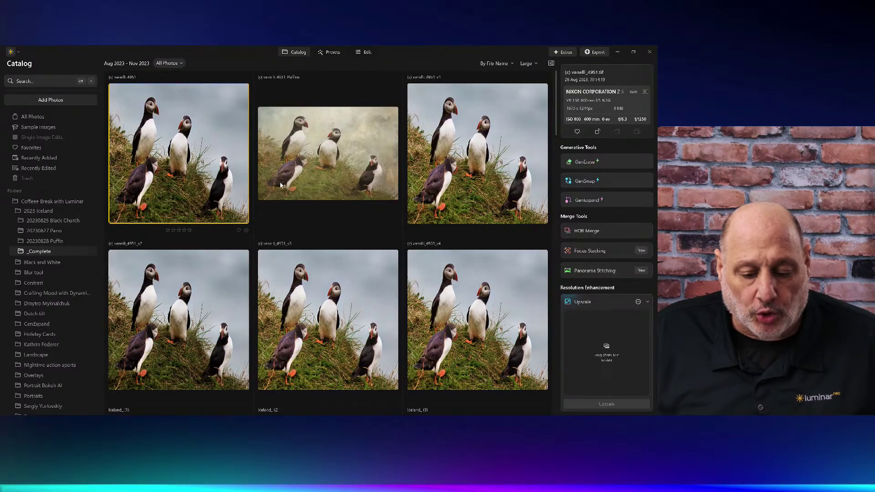
{"action": "scroll", "coordinate": [449, 200], "scroll_direction": "down", "scroll_amount": 2}
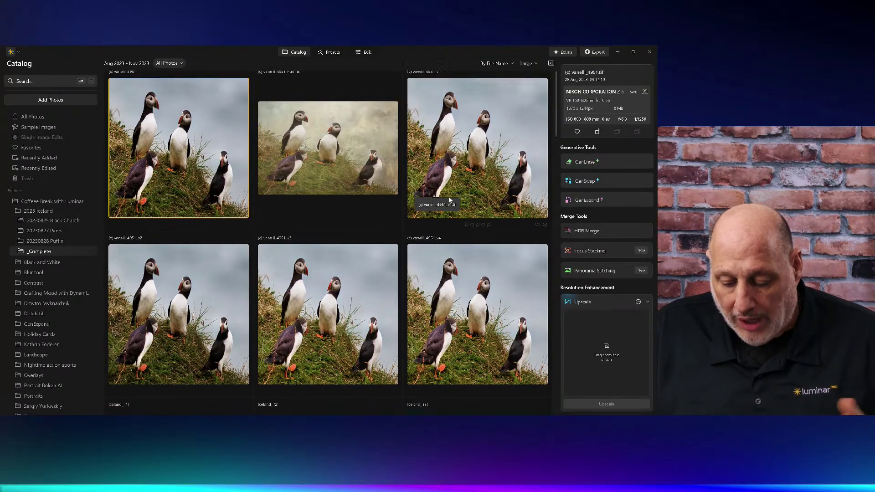
{"action": "scroll", "coordinate": [449, 199], "scroll_direction": "up", "scroll_amount": 2}
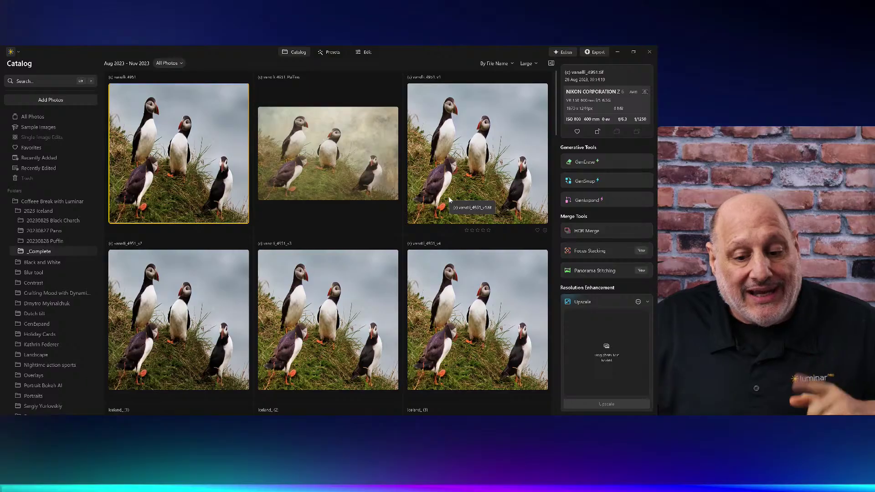
- Display the edited Puffins photo large on its own
{"action": "right_click", "coordinate": [353, 137]}
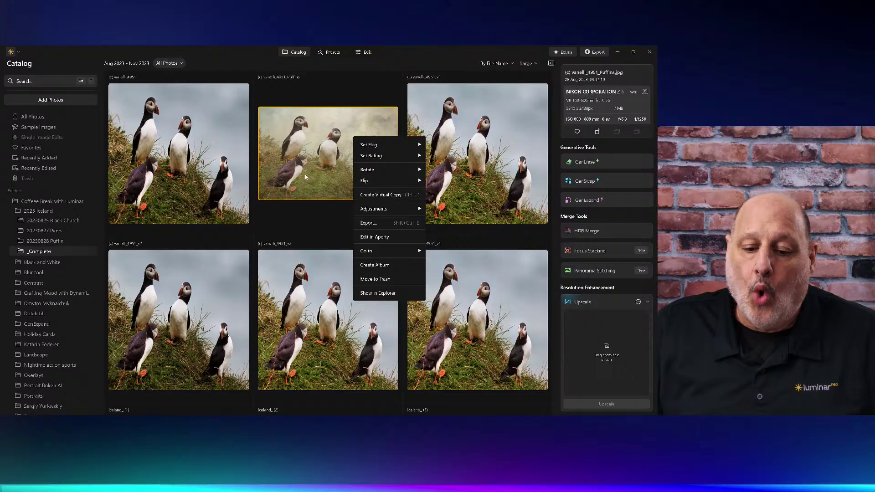
{"action": "left_click", "coordinate": [323, 154]}
{"action": "double_click", "coordinate": [323, 156]}
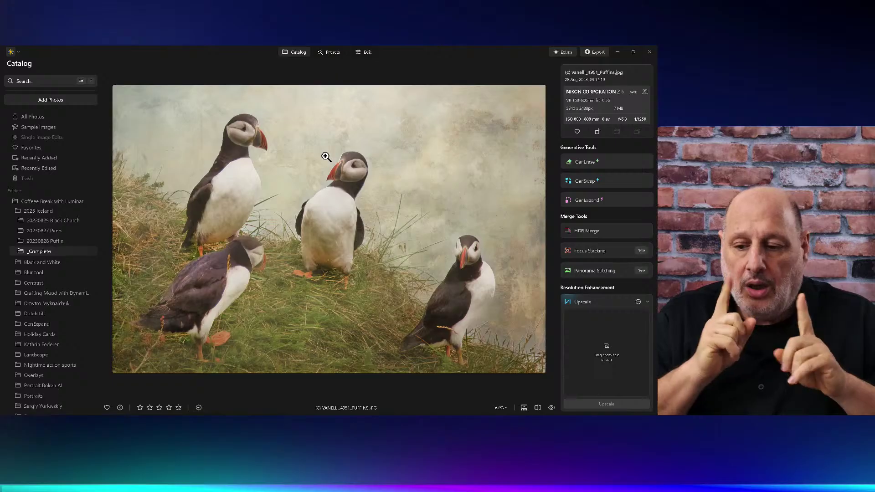
- Start a JPEG 100% quality export, cancel the folder choice, and reopen the export menu
{"action": "left_click", "coordinate": [597, 52]}
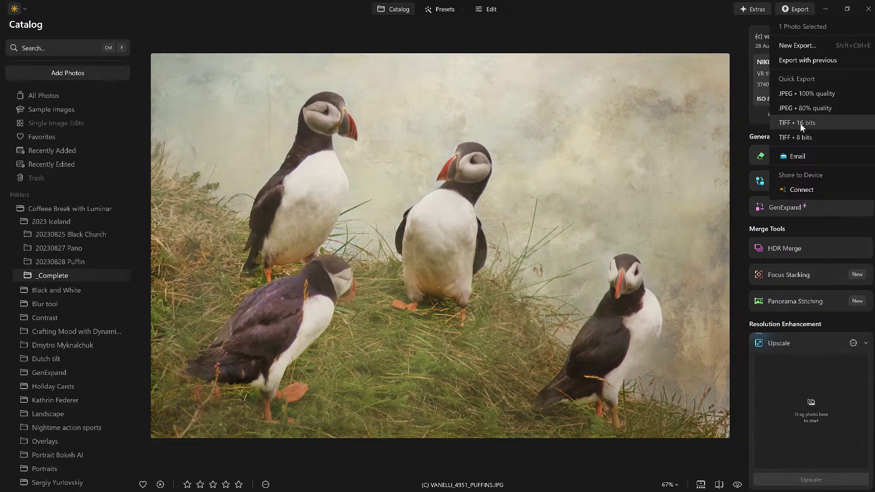
{"action": "left_click", "coordinate": [822, 93]}
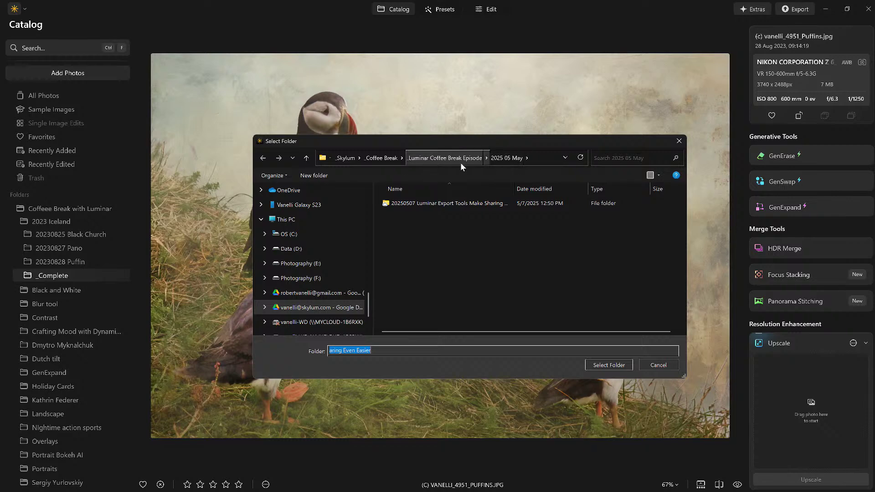
{"action": "left_click", "coordinate": [658, 365]}
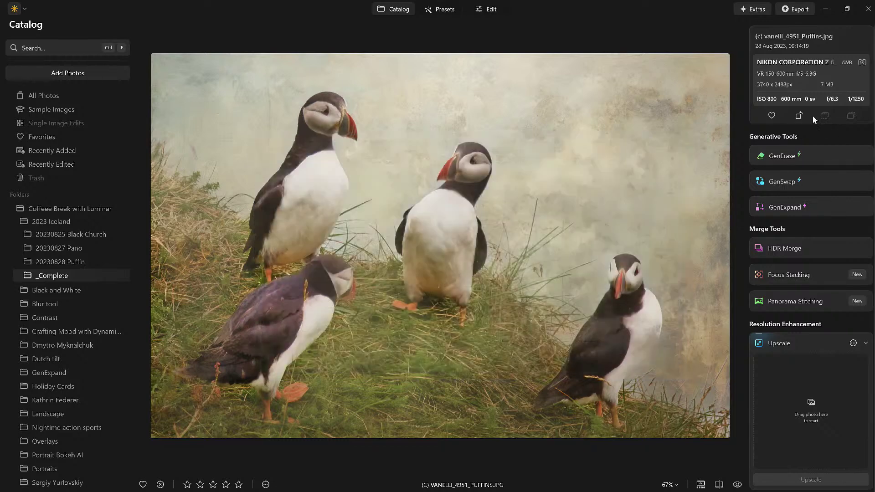
{"action": "left_click", "coordinate": [804, 9]}
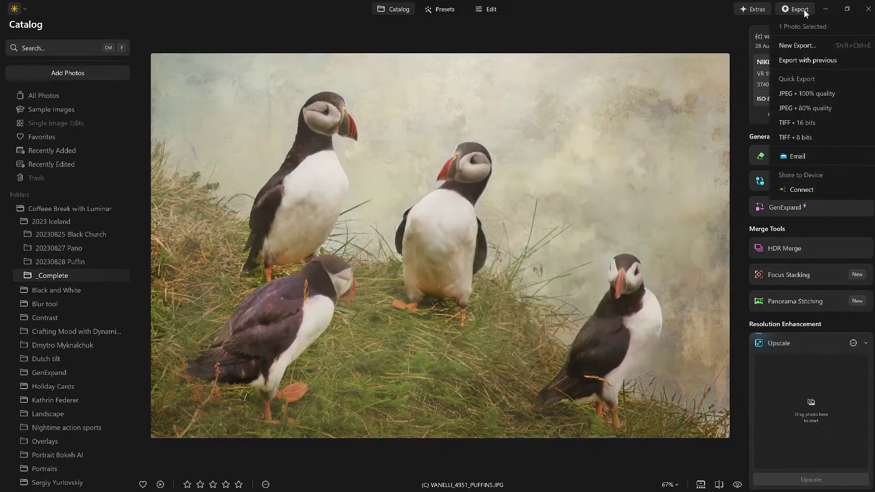
- In New Export settings, set colour space to Adobe RGB and leave quality at 100 after testing the slider
{"action": "left_click", "coordinate": [803, 46]}
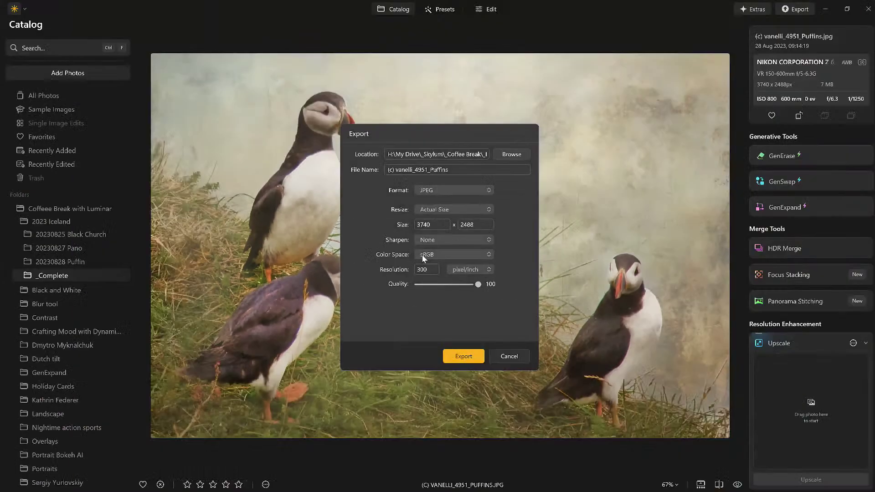
{"action": "left_click", "coordinate": [424, 261]}
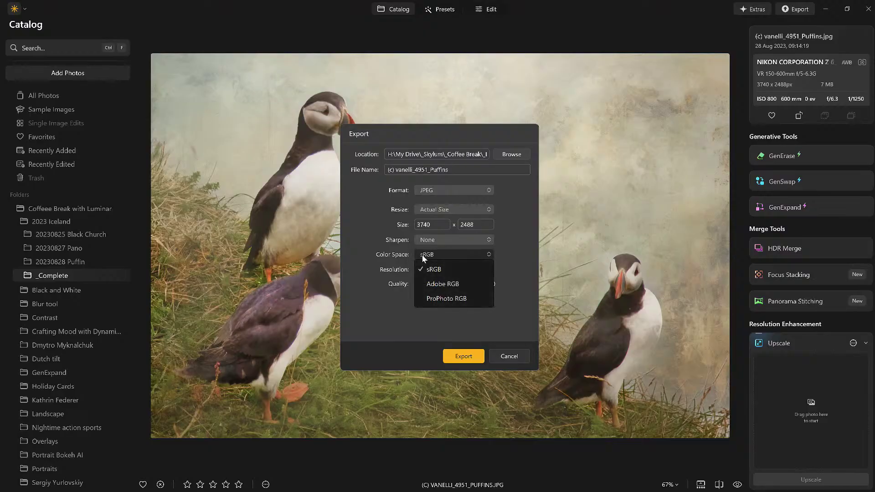
{"action": "left_click", "coordinate": [459, 283]}
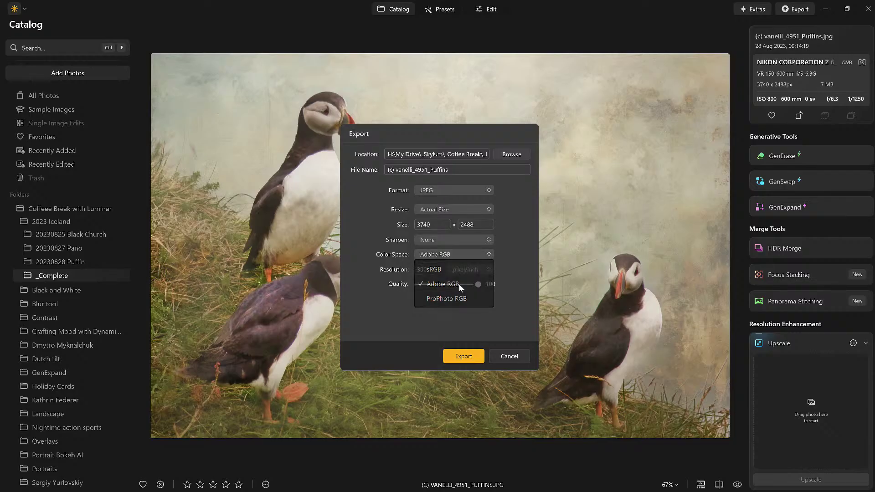
{"action": "left_click", "coordinate": [461, 253]}
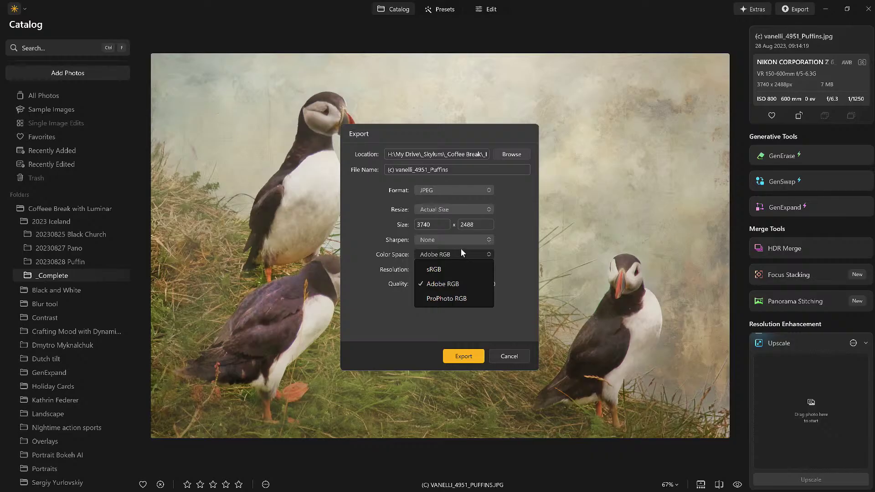
{"action": "left_click", "coordinate": [450, 286]}
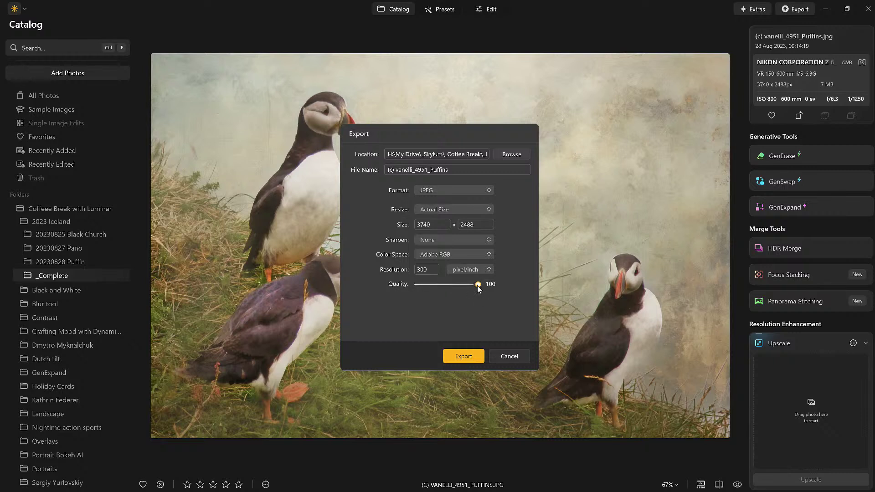
{"action": "left_click_drag", "start_coordinate": [478, 286], "coordinate": [462, 290]}
{"action": "left_click_drag", "start_coordinate": [471, 287], "coordinate": [530, 287]}
{"action": "left_click", "coordinate": [474, 209]}
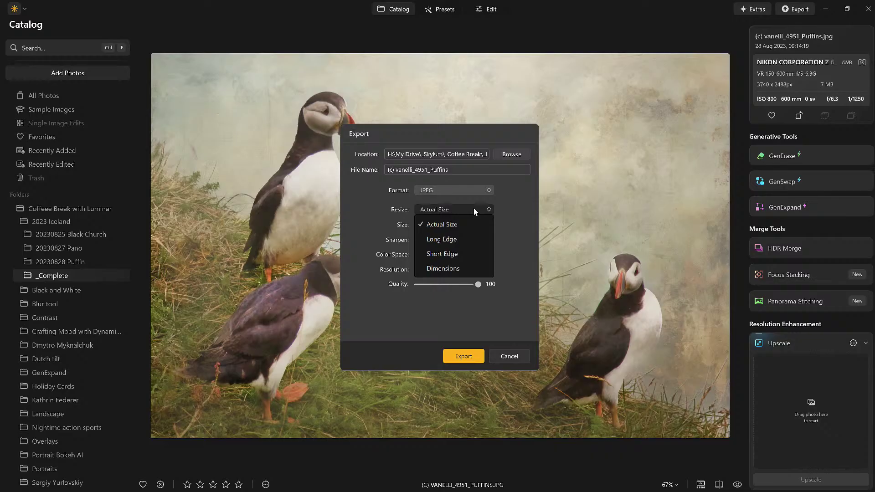
{"action": "left_click", "coordinate": [461, 238]}
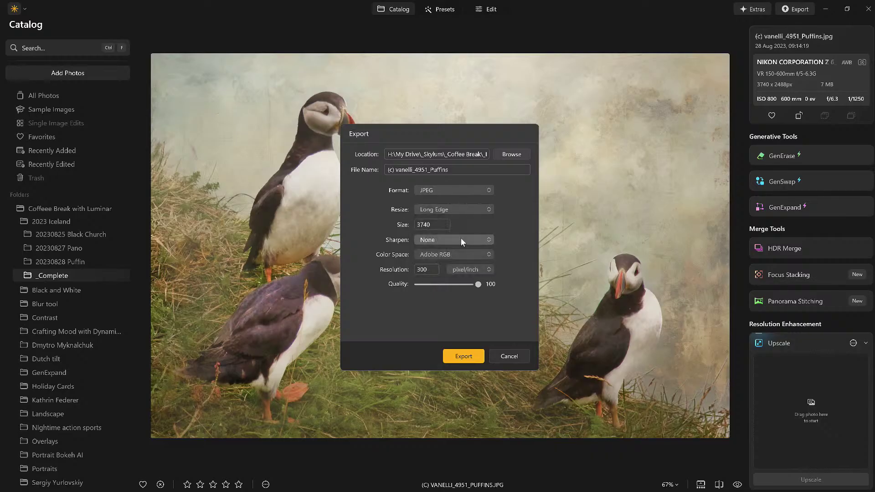
{"action": "double_click", "coordinate": [434, 221]}
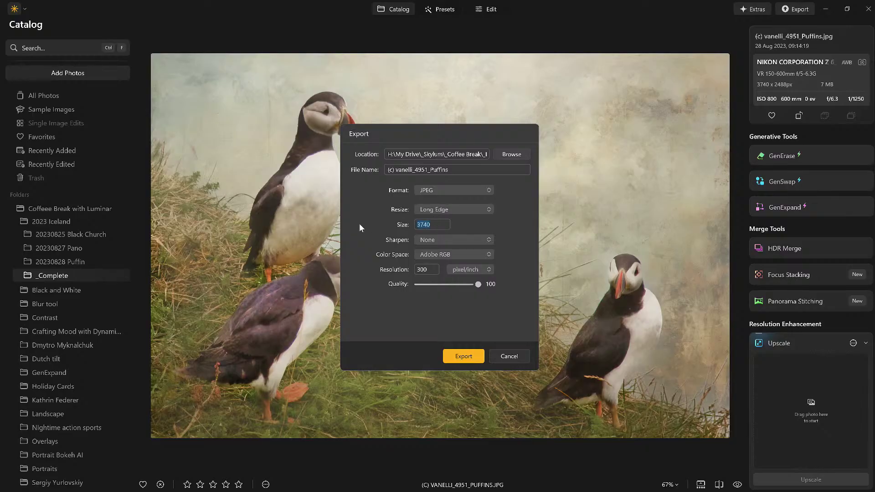
{"action": "type", "text": "1920"}
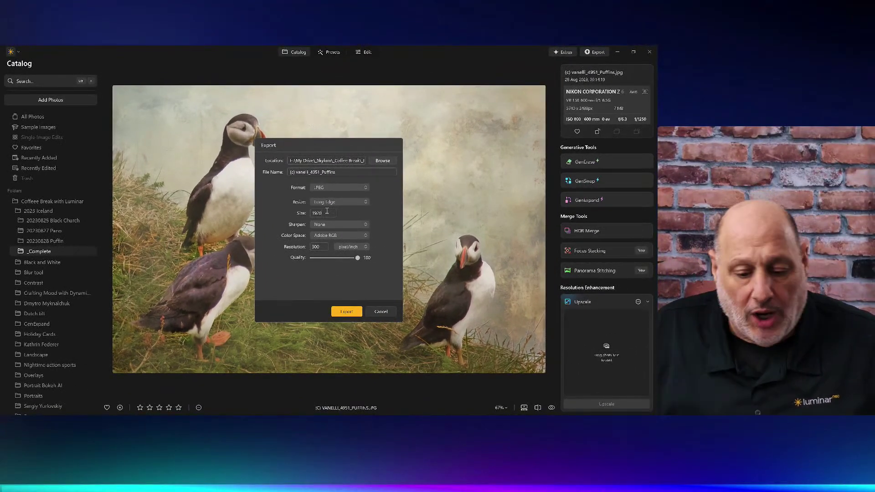
{"action": "left_click", "coordinate": [342, 203]}
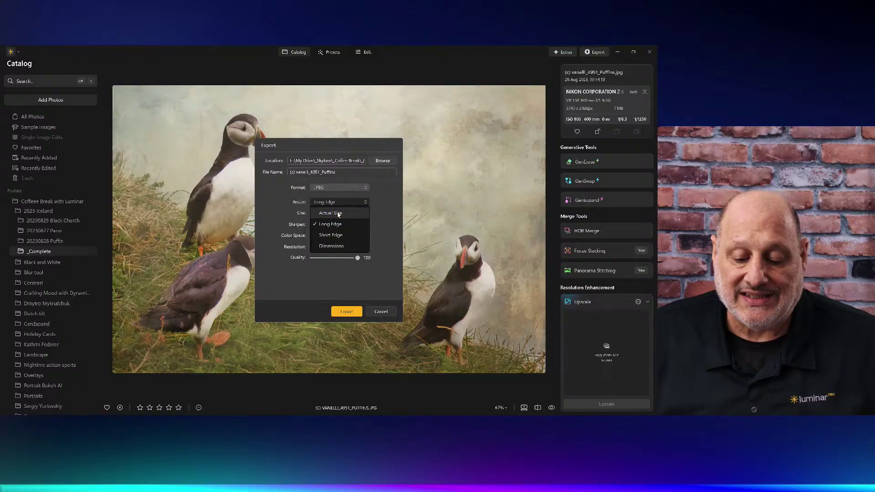
{"action": "left_click", "coordinate": [339, 214]}
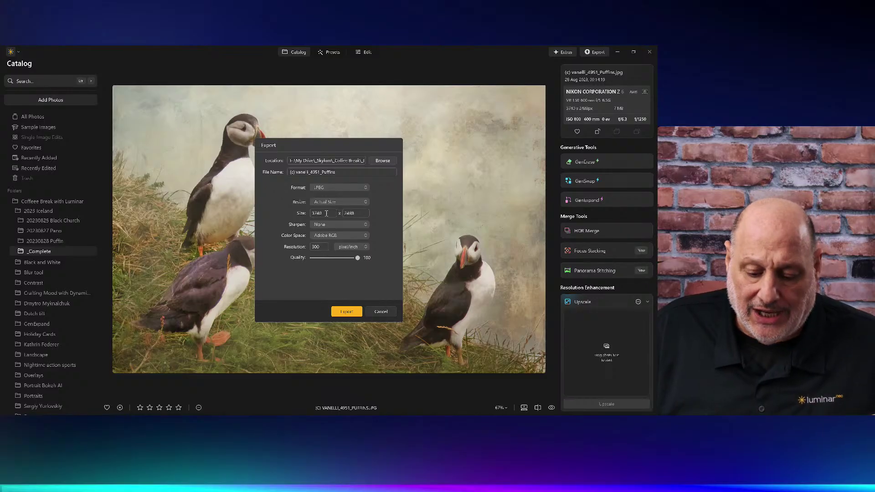
{"action": "left_click", "coordinate": [385, 163]}
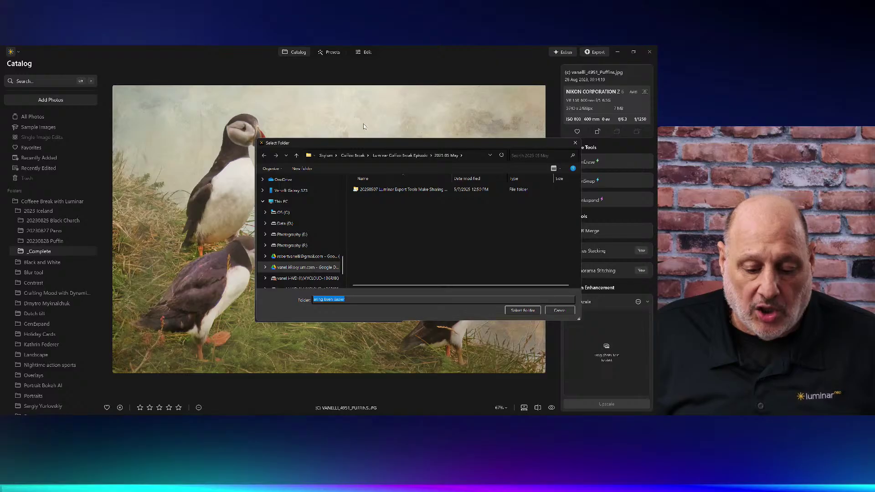
- Navigate the Data (D:) drive into _Photography > Traveling on the Road
{"action": "left_click", "coordinate": [302, 225]}
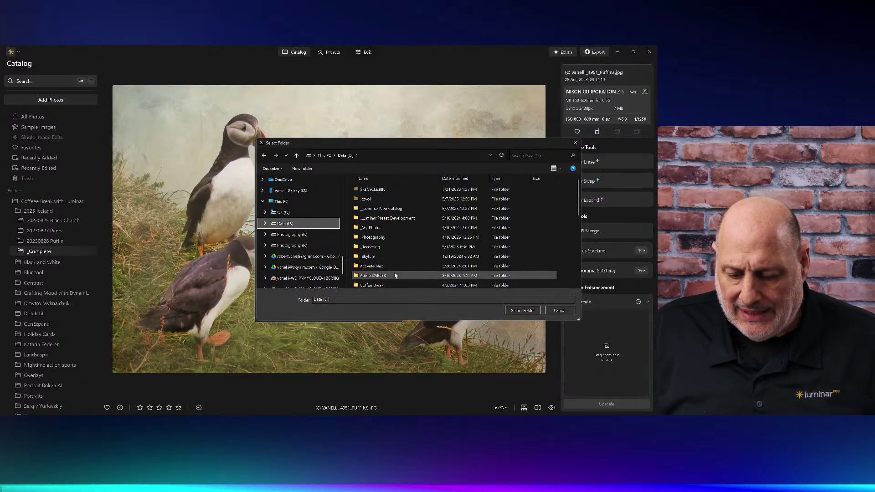
{"action": "scroll", "coordinate": [393, 276], "scroll_direction": "down", "scroll_amount": 1}
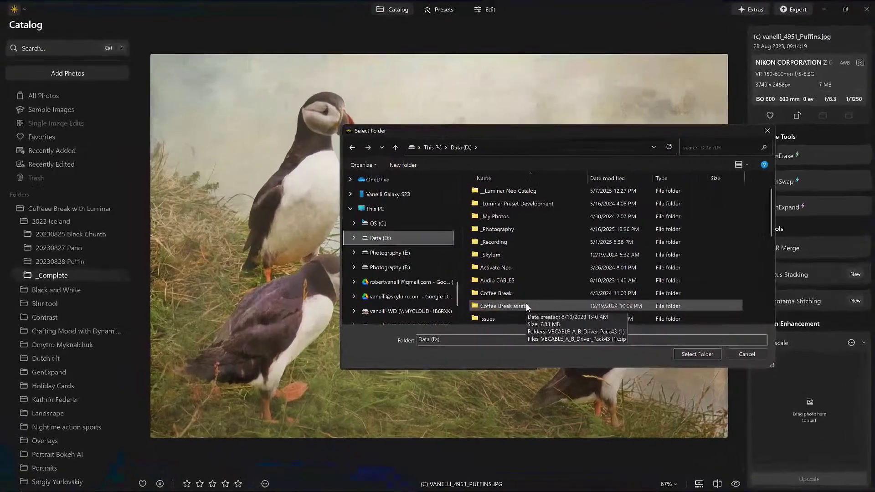
{"action": "scroll", "coordinate": [526, 302], "scroll_direction": "down", "scroll_amount": 1}
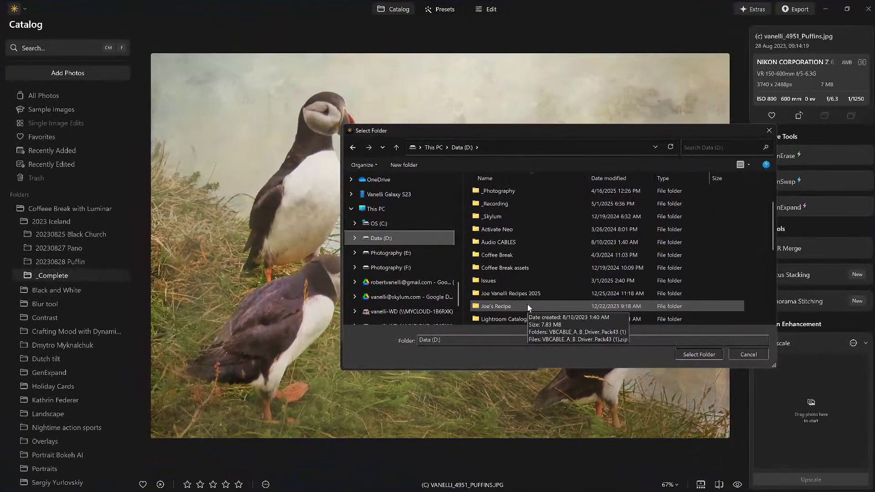
{"action": "scroll", "coordinate": [527, 305], "scroll_direction": "up", "scroll_amount": 2}
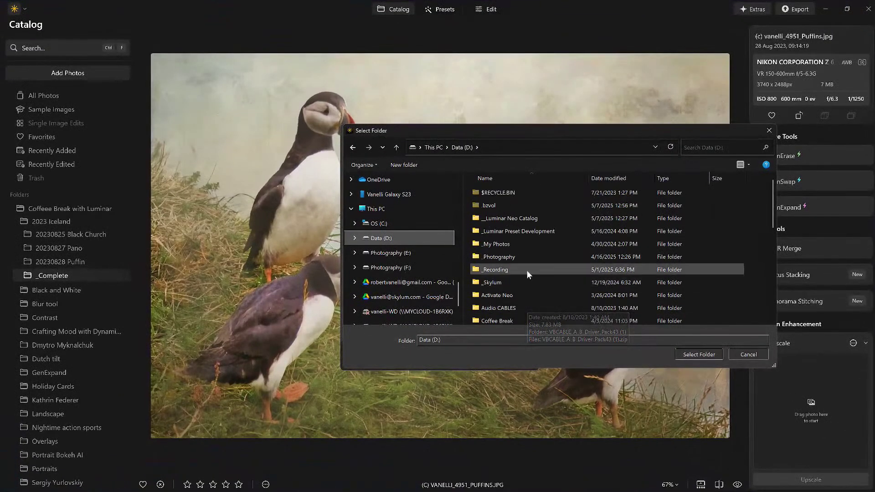
{"action": "left_click", "coordinate": [524, 258]}
{"action": "double_click", "coordinate": [525, 258]}
{"action": "scroll", "coordinate": [526, 260], "scroll_direction": "down", "scroll_amount": 5}
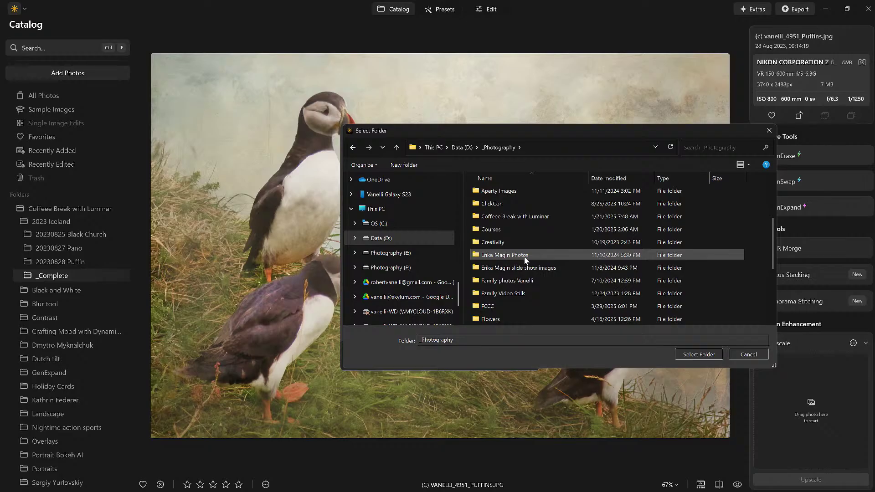
{"action": "double_click", "coordinate": [530, 308]}
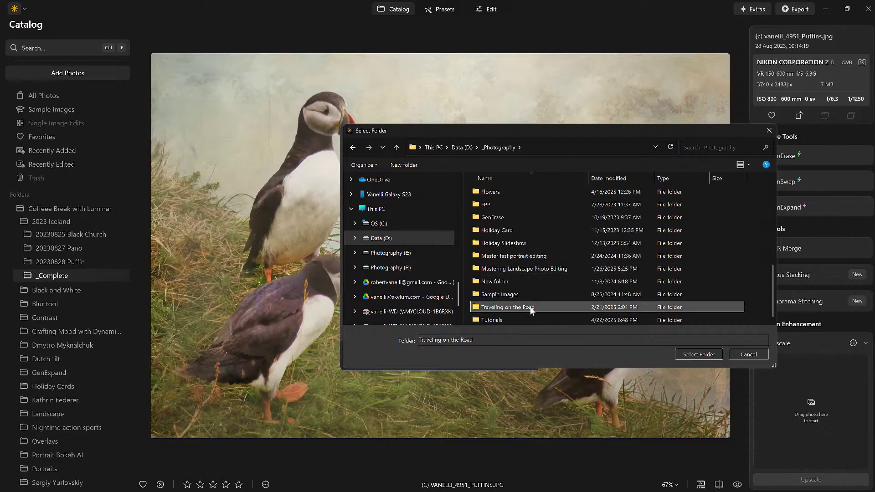
- Open 2023 Iceland > _Complete and confirm it as the export folder
{"action": "scroll", "coordinate": [530, 307], "scroll_direction": "down", "scroll_amount": 2}
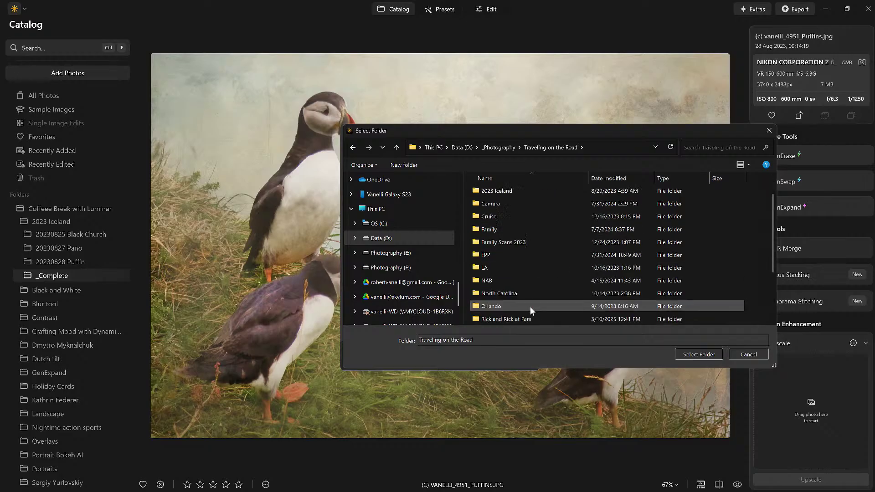
{"action": "scroll", "coordinate": [530, 308], "scroll_direction": "up", "scroll_amount": 1}
{"action": "scroll", "coordinate": [529, 307], "scroll_direction": "up", "scroll_amount": 1}
{"action": "left_click", "coordinate": [535, 215]}
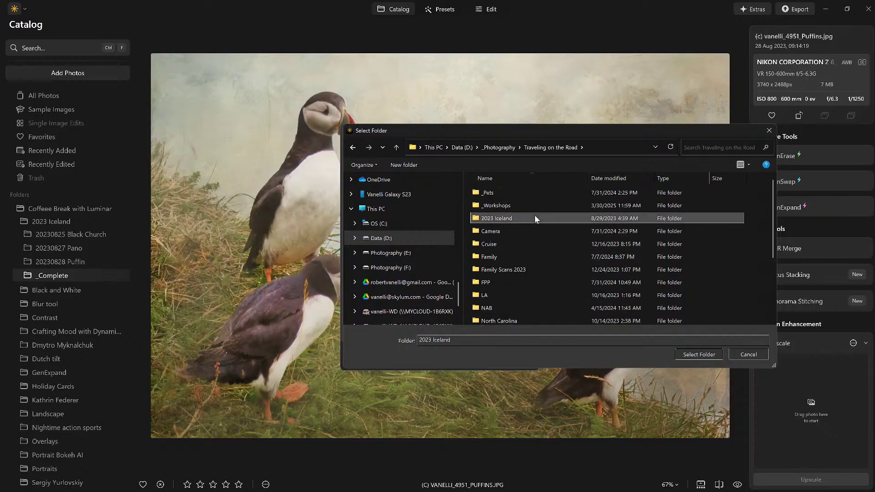
{"action": "double_click", "coordinate": [535, 218]}
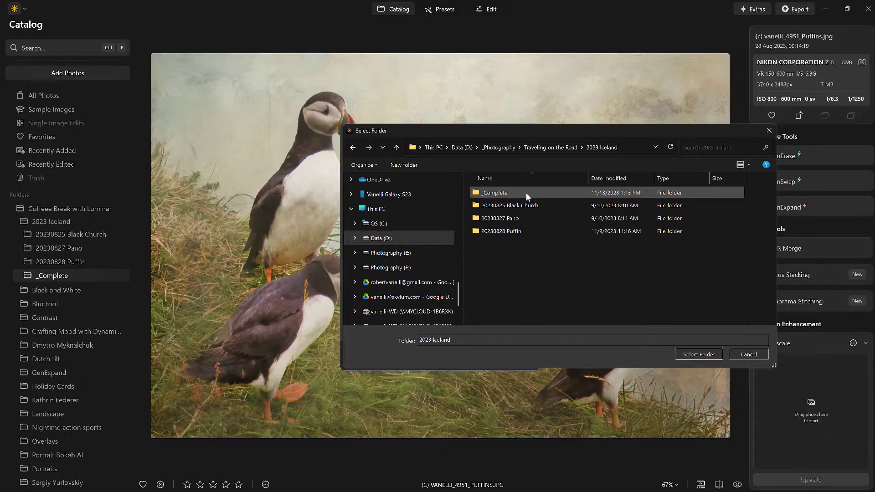
{"action": "double_click", "coordinate": [526, 192]}
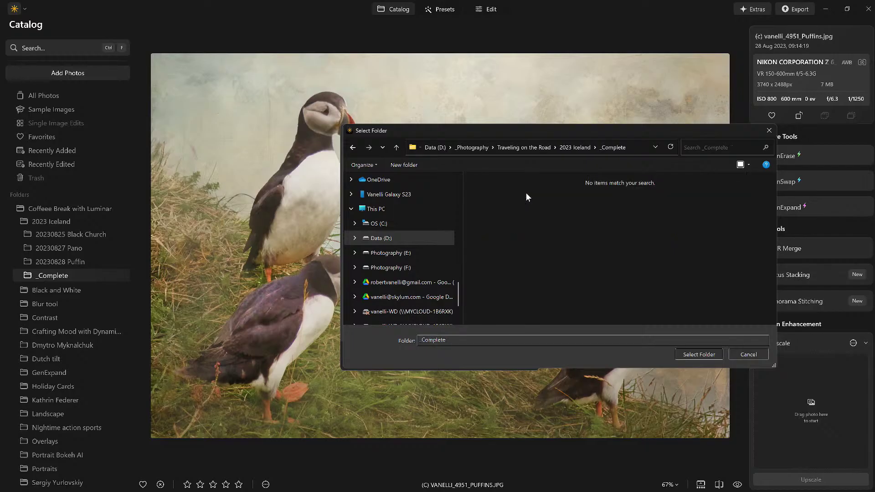
{"action": "left_click", "coordinate": [700, 355]}
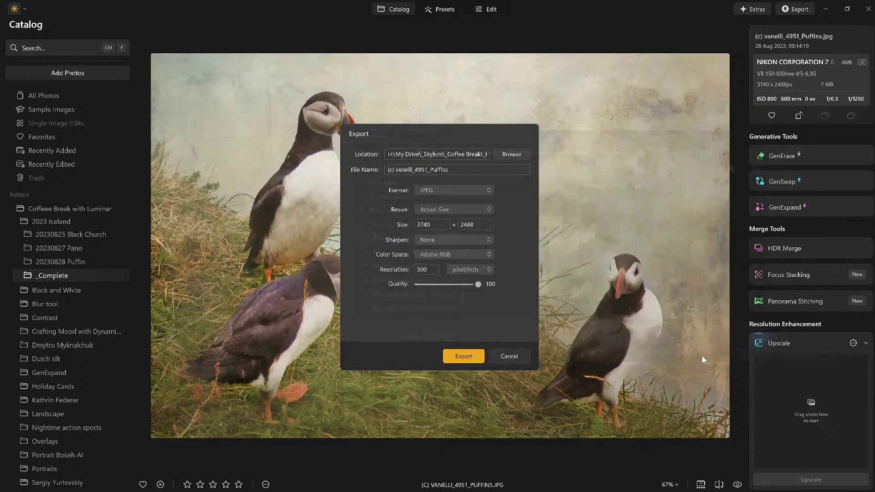
{"action": "left_click", "coordinate": [395, 171]}
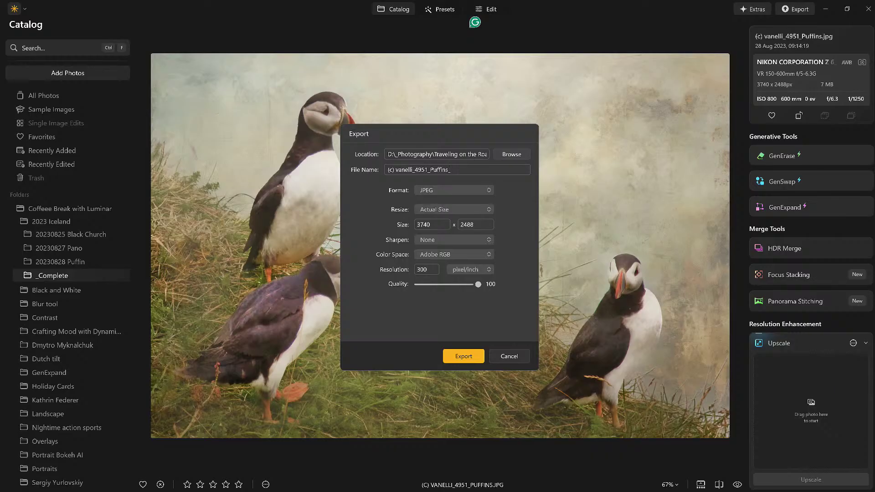
- Try '_Ma' and 'Final' suffixes on the file name, then delete them again
{"action": "type", "text": "_Ma"}
{"action": "key", "text": "BackSpace"}
{"action": "key", "text": "BackSpace"}
{"action": "type", "text": "Final"}
{"action": "key", "text": "BackSpace"}
{"action": "key", "text": "BackSpace"}
{"action": "key", "text": "BackSpace"}
{"action": "key", "text": "BackSpace"}
{"action": "key", "text": "BackSpace"}
{"action": "key", "text": "BackSpace"}
- Cancel the Puffins export and open the vanelli_4951_v4 photo on its own
{"action": "left_click", "coordinate": [513, 356]}
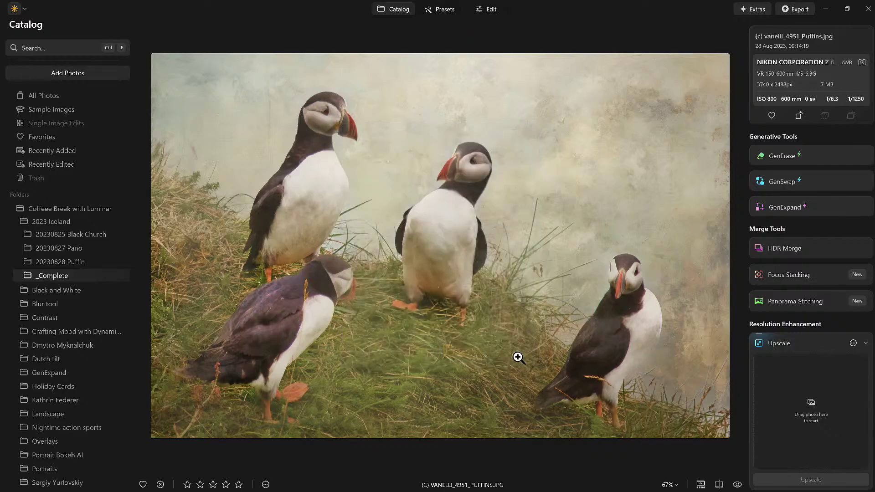
{"action": "double_click", "coordinate": [511, 282]}
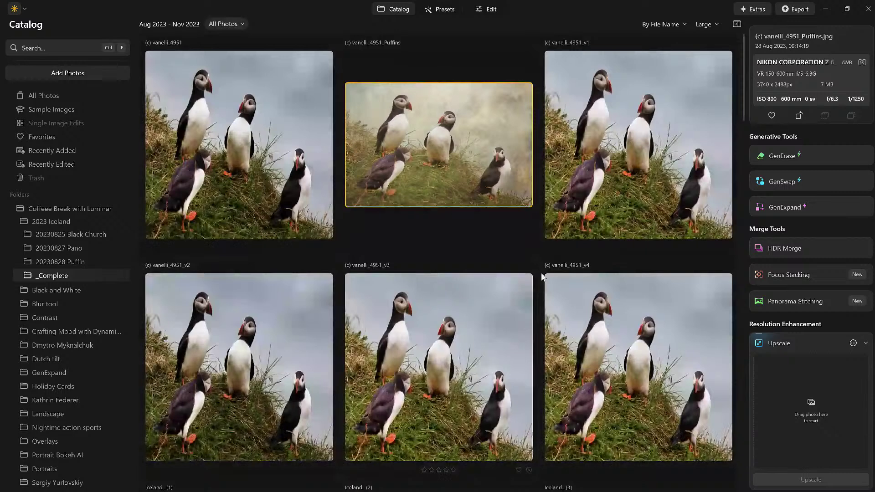
{"action": "left_click", "coordinate": [642, 354]}
{"action": "double_click", "coordinate": [641, 354]}
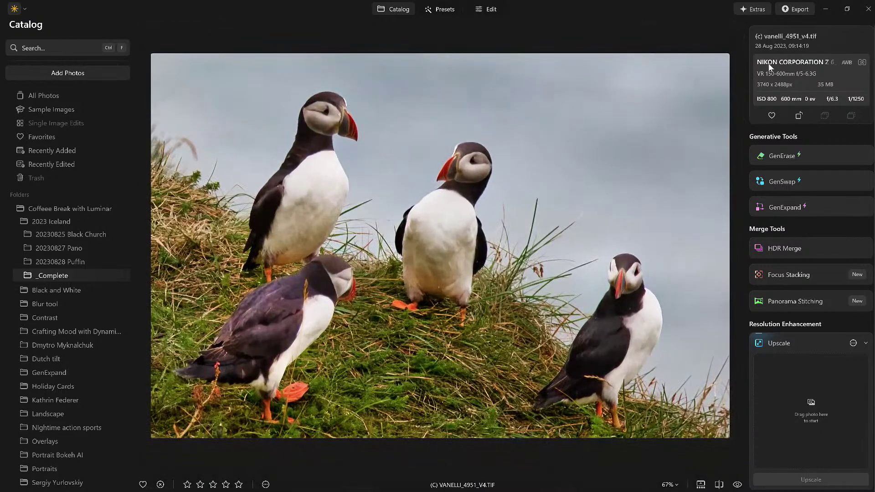
- Quick-export the v4 photo as a full-quality JPEG
{"action": "left_click", "coordinate": [801, 13]}
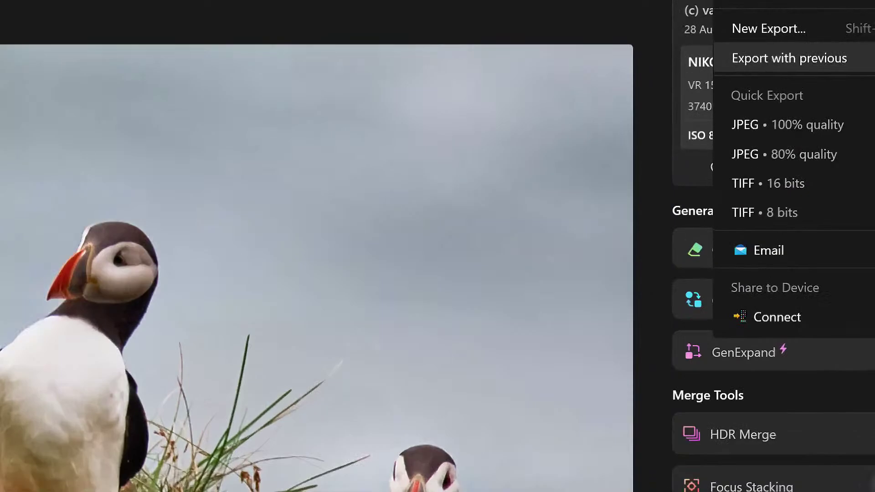
{"action": "left_click", "coordinate": [769, 59]}
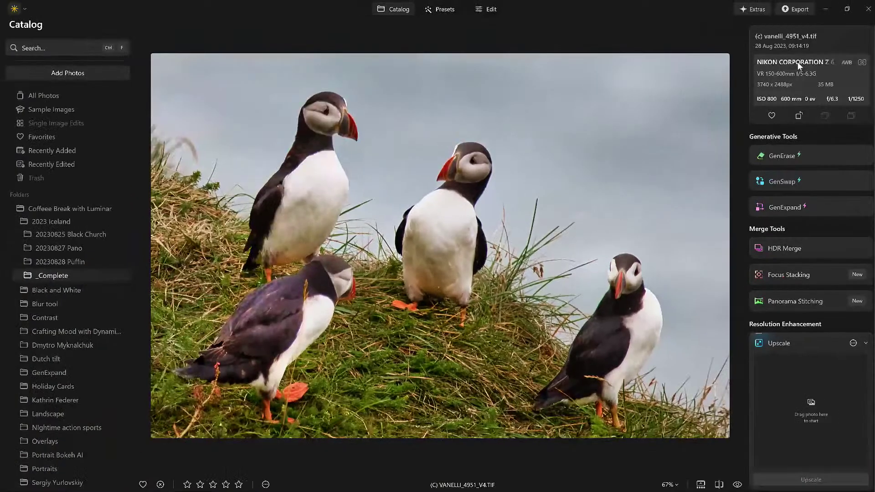
{"action": "left_click", "coordinate": [789, 11]}
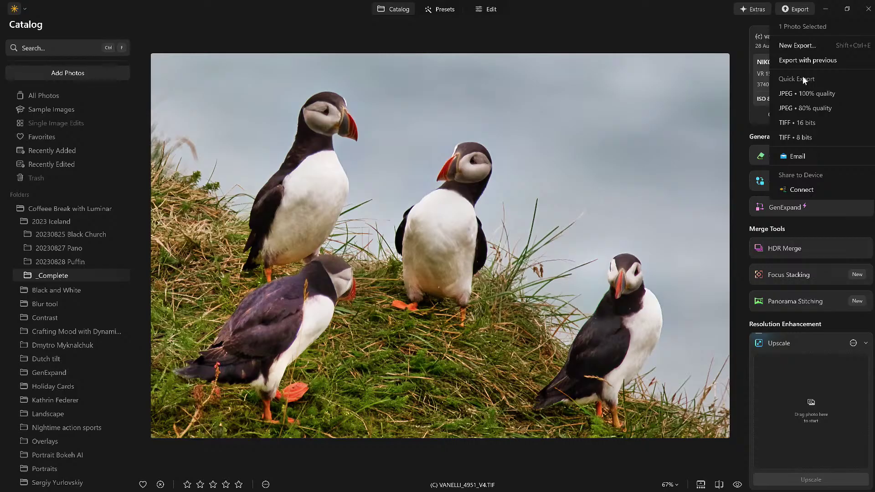
{"action": "left_click", "coordinate": [805, 94]}
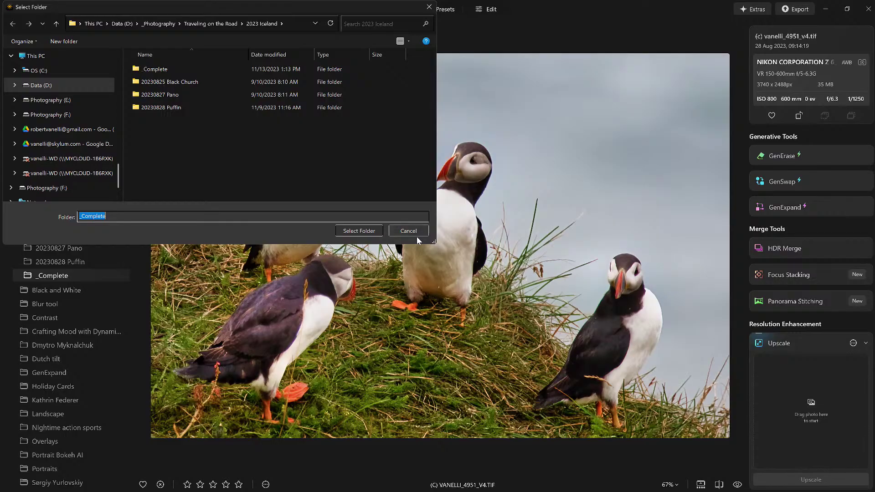
{"action": "left_click", "coordinate": [422, 231]}
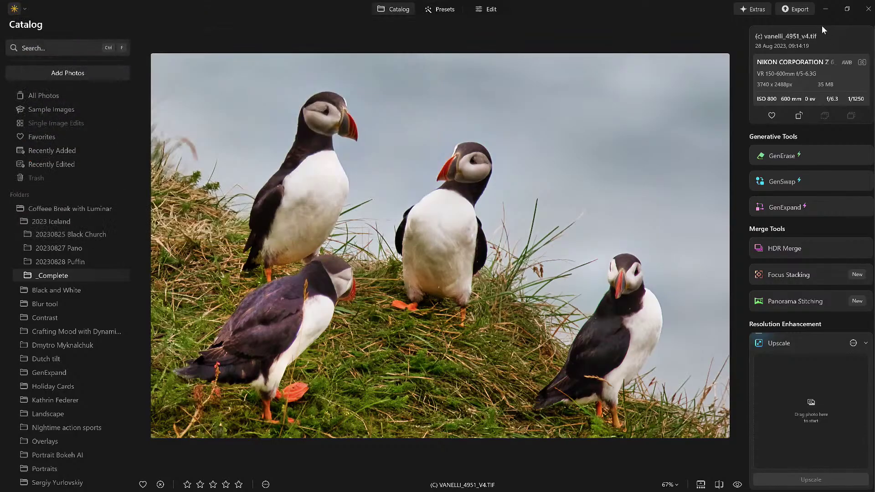
{"action": "left_click", "coordinate": [804, 12]}
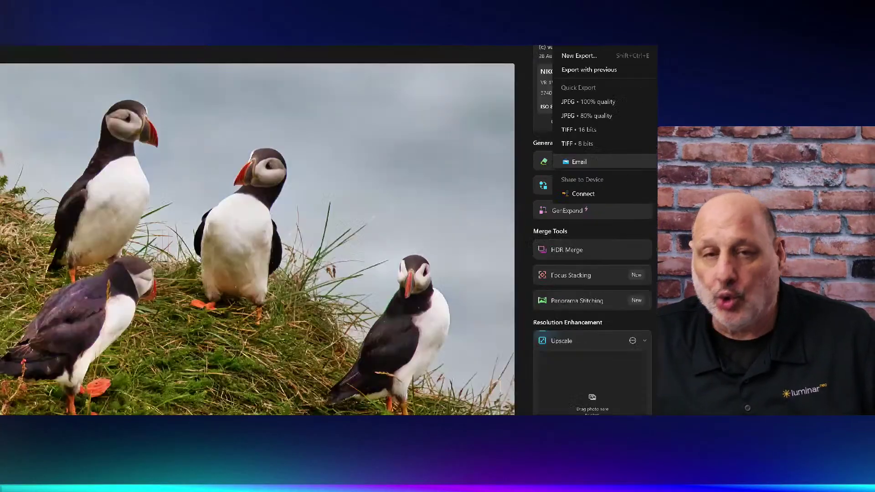
{"action": "left_click", "coordinate": [573, 161]}
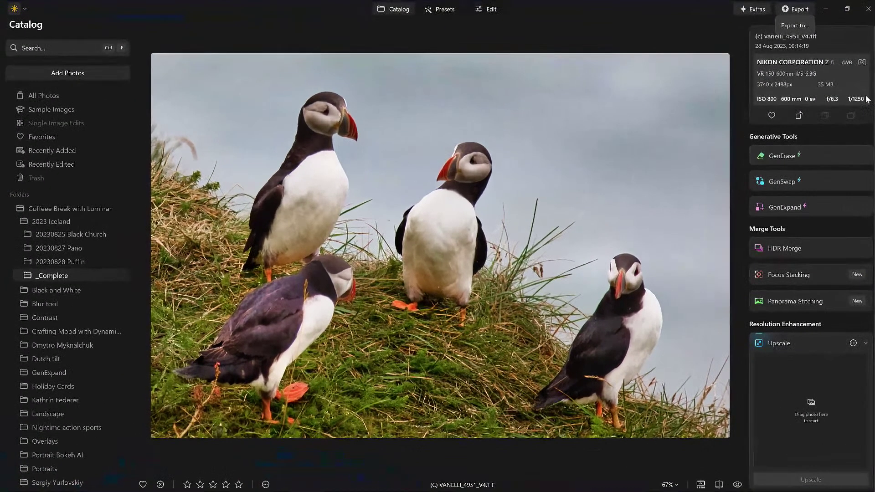
{"action": "left_click", "coordinate": [803, 9]}
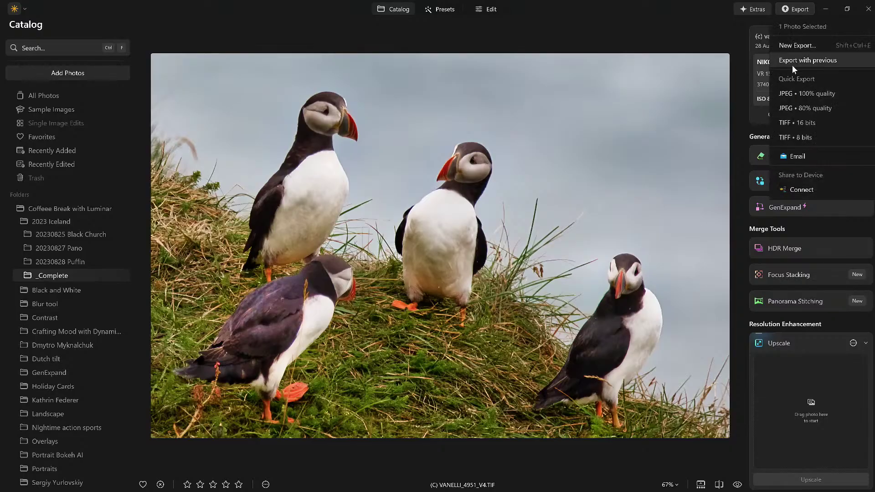
{"action": "left_click", "coordinate": [814, 192]}
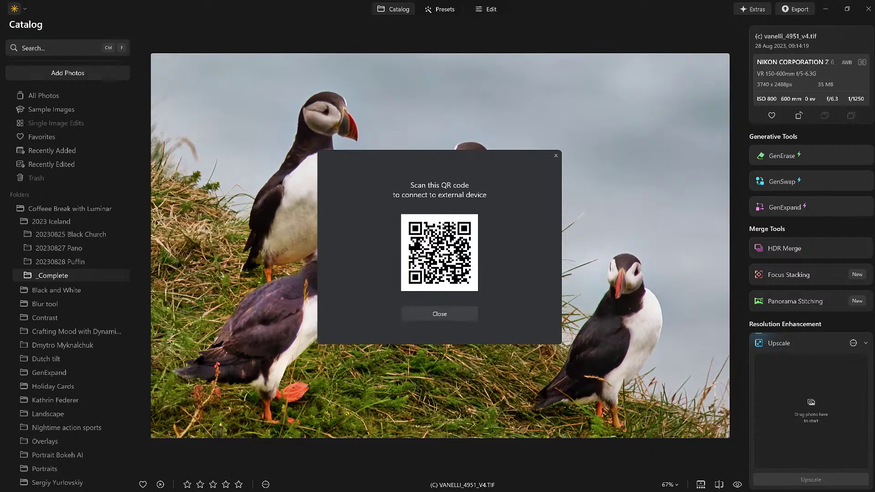
- Drag the mirrored phone window into view to confirm it shows Connected!
{"action": "left_click_drag", "start_coordinate": [0, 137], "coordinate": [171, 27]}
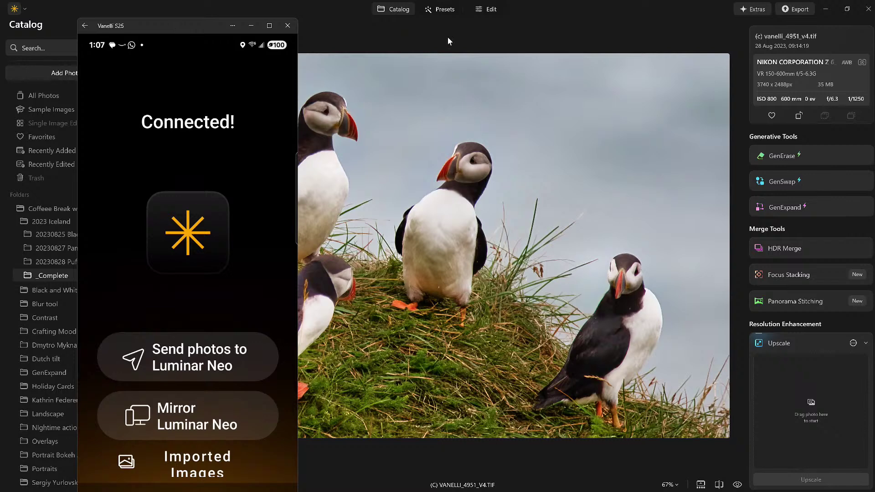
- Send the v4 photo to the phone, view it in Phone Link, then close that window
{"action": "left_click", "coordinate": [804, 10]}
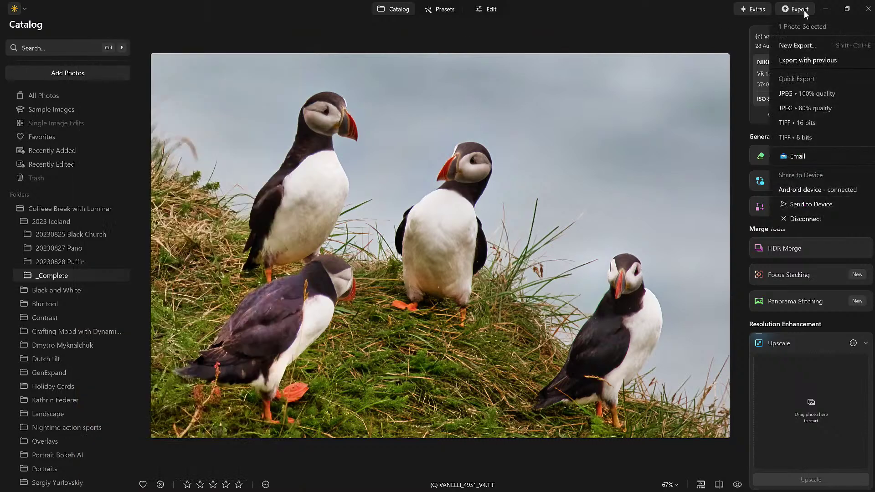
{"action": "left_click", "coordinate": [816, 206]}
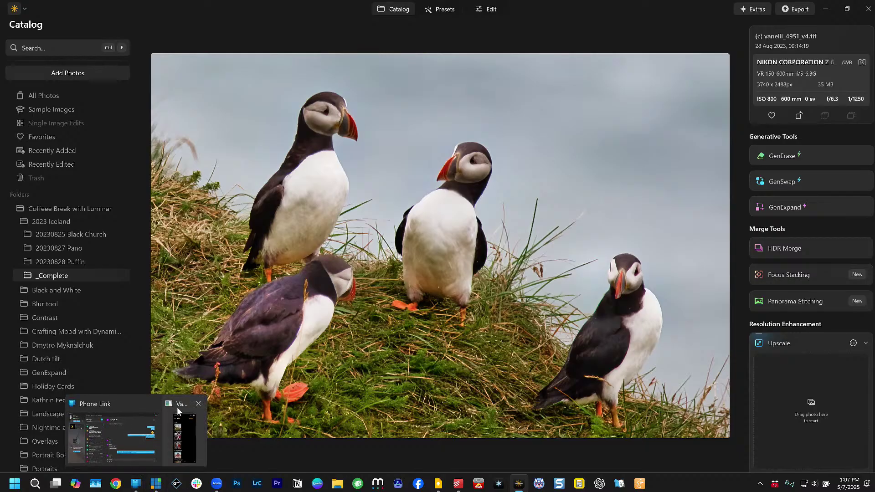
{"action": "left_click", "coordinate": [177, 406]}
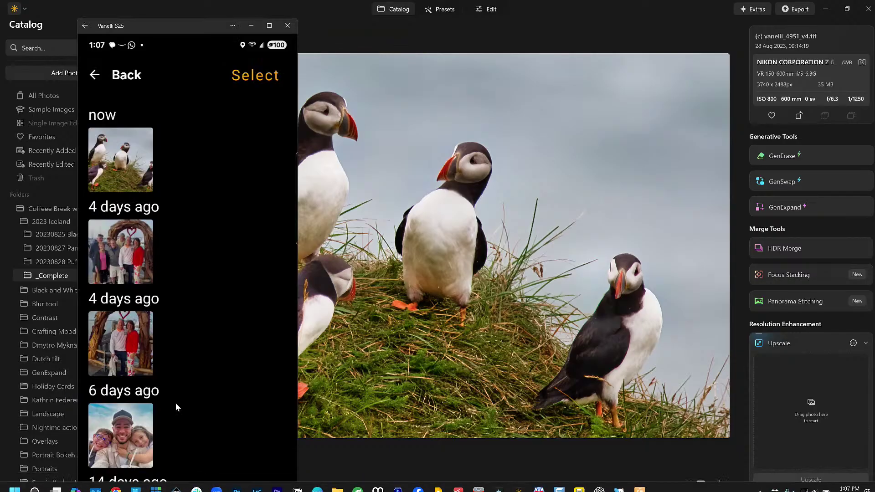
{"action": "left_click", "coordinate": [117, 157]}
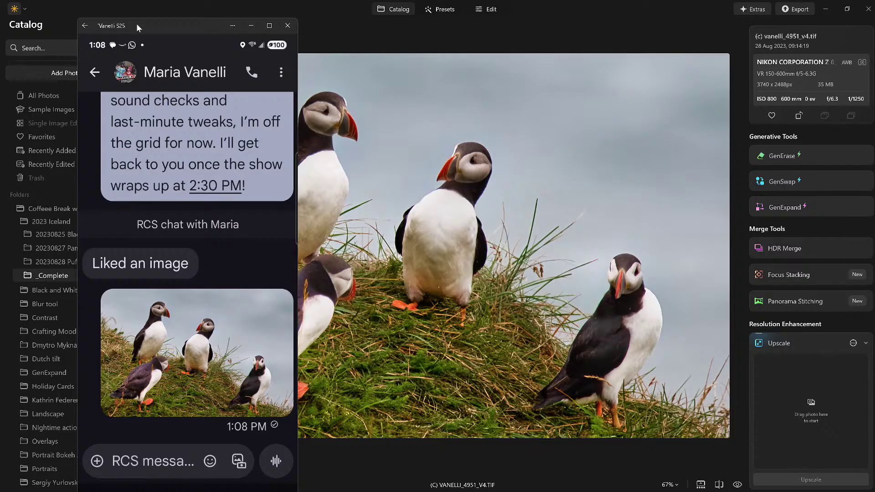
{"action": "left_click", "coordinate": [288, 26]}
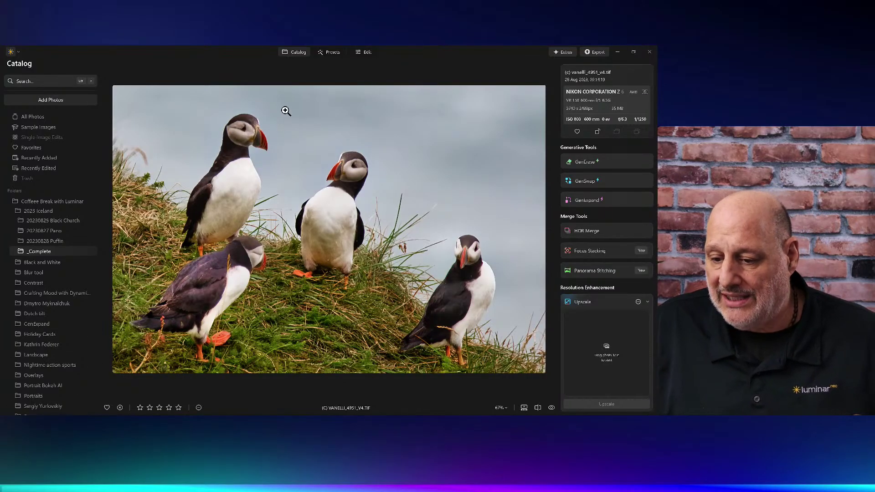
- Start Export > Connect, move the mirrored phone window up and right, then close it
{"action": "left_click", "coordinate": [597, 53]}
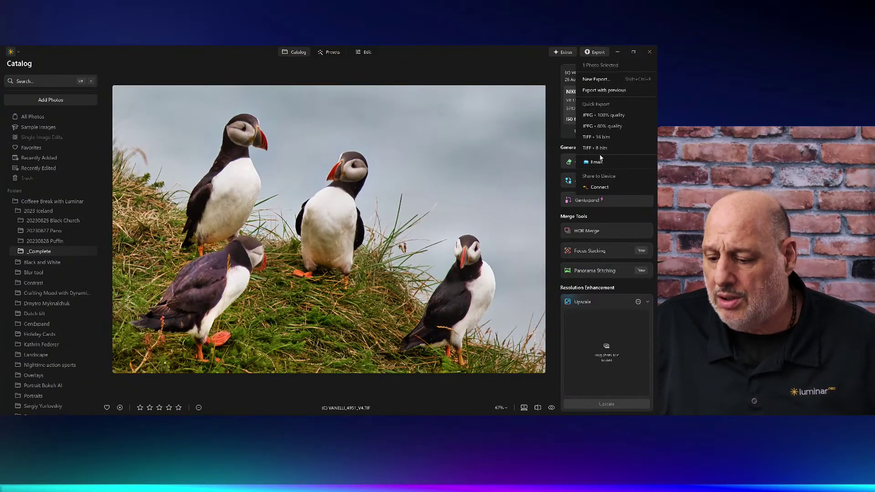
{"action": "left_click", "coordinate": [590, 191]}
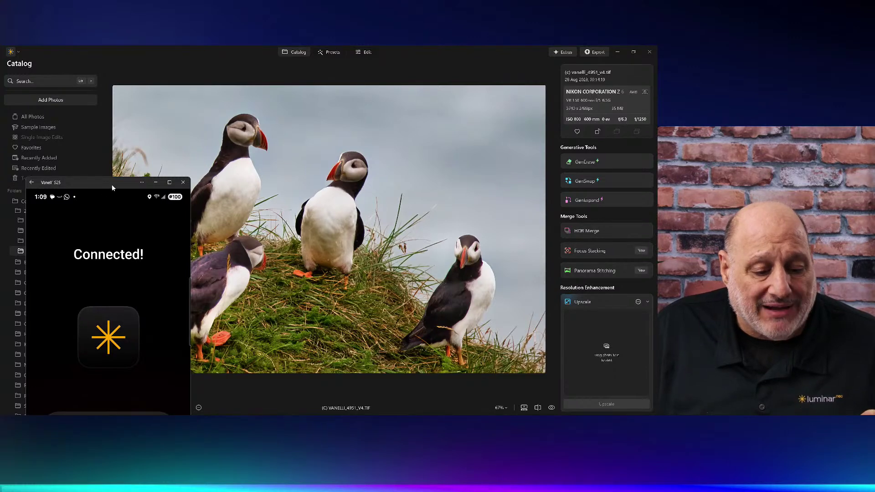
{"action": "left_click_drag", "start_coordinate": [112, 187], "coordinate": [166, 80]}
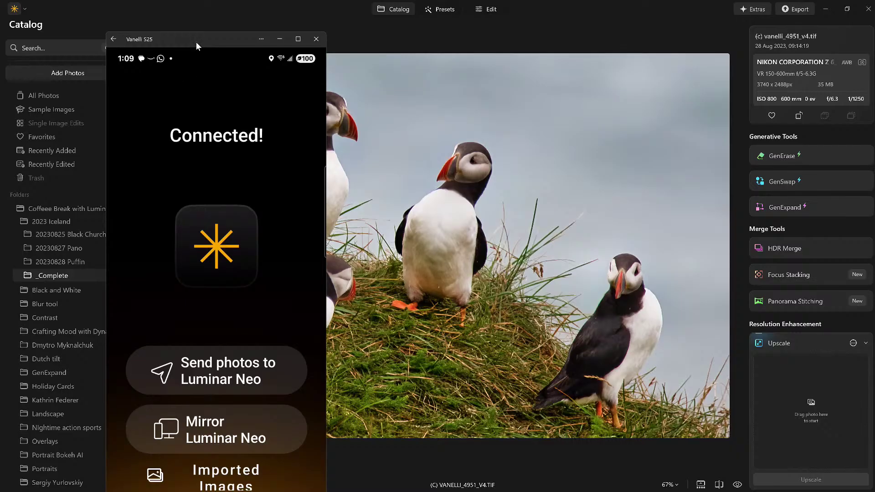
{"action": "left_click", "coordinate": [316, 39]}
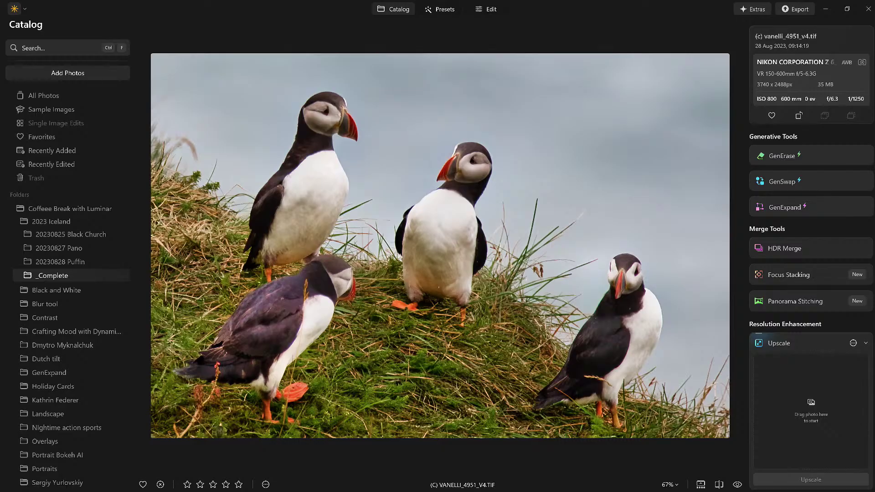
- Drag the mirrored phone window back on screen and pull down its notification shade
{"action": "left_click_drag", "start_coordinate": [35, 176], "coordinate": [218, 10]}
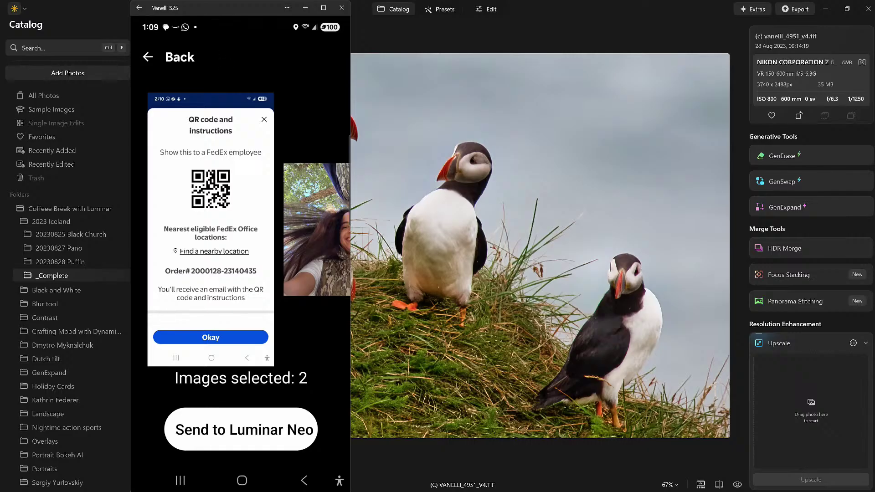
{"action": "left_click_drag", "start_coordinate": [309, 27], "coordinate": [308, 125]}
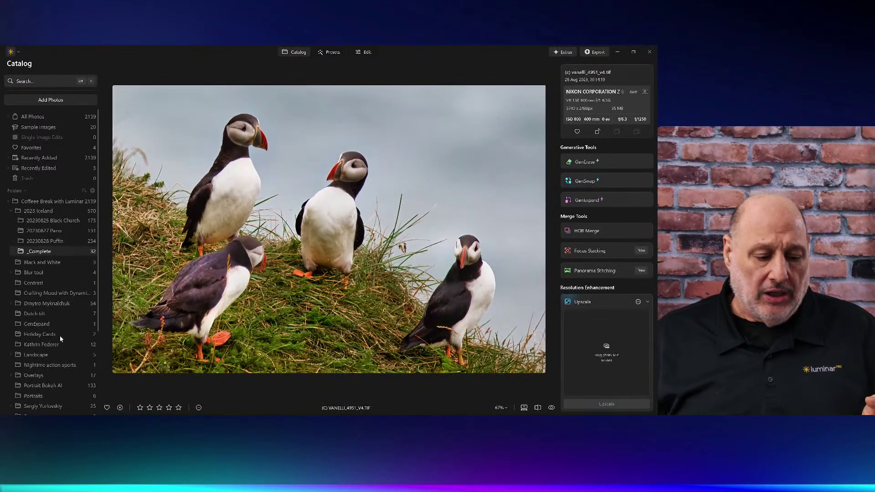
{"action": "scroll", "coordinate": [59, 342], "scroll_direction": "down", "scroll_amount": 3}
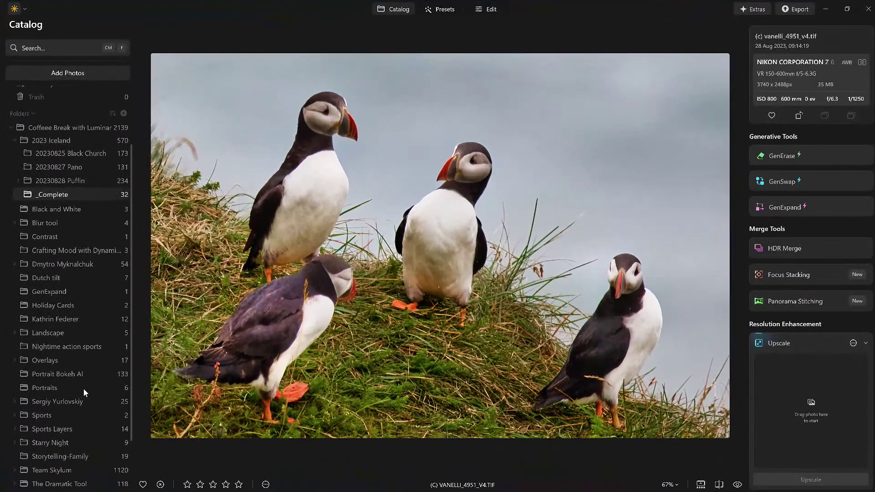
{"action": "scroll", "coordinate": [83, 387], "scroll_direction": "down", "scroll_amount": 4}
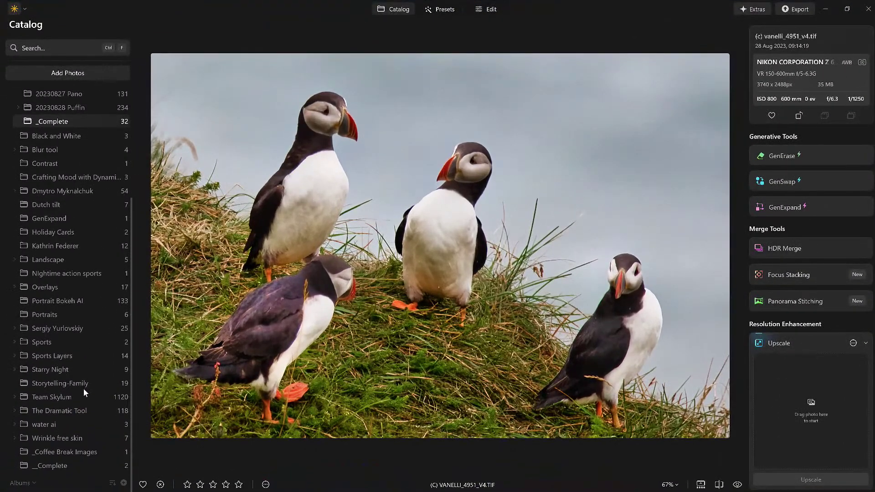
{"action": "scroll", "coordinate": [83, 387], "scroll_direction": "up", "scroll_amount": 7}
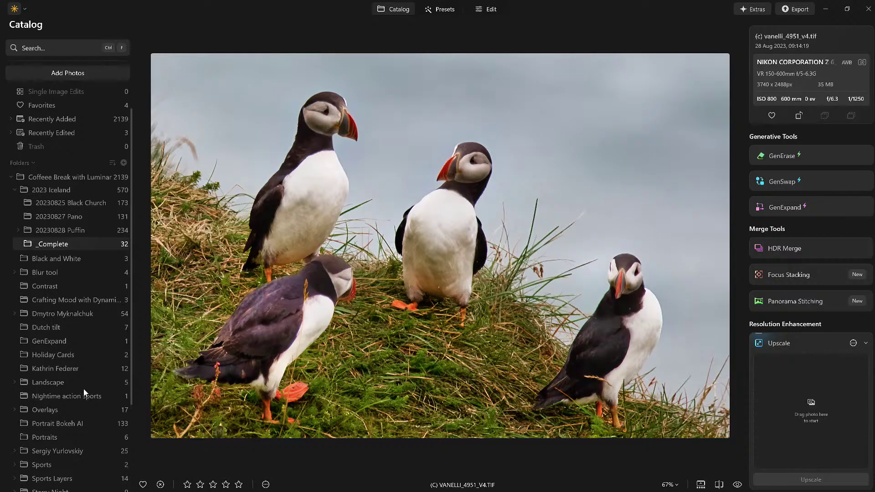
{"action": "scroll", "coordinate": [74, 357], "scroll_direction": "down", "scroll_amount": 5}
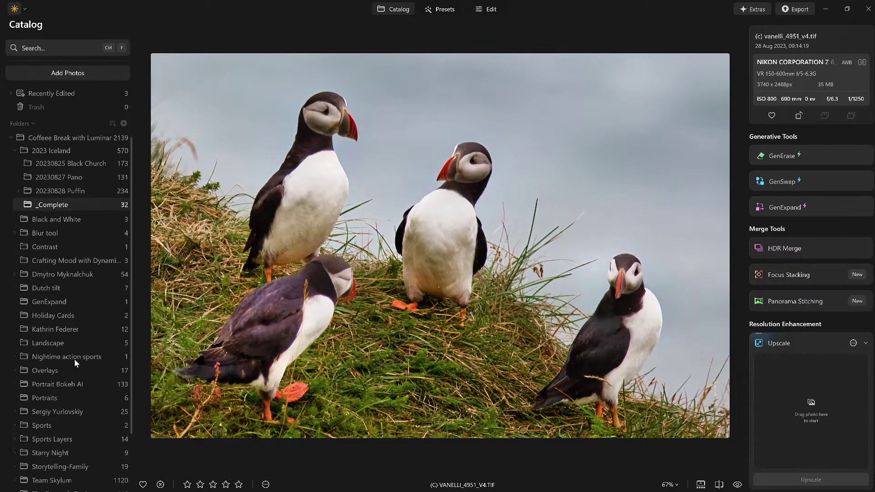
{"action": "scroll", "coordinate": [75, 370], "scroll_direction": "down", "scroll_amount": 2}
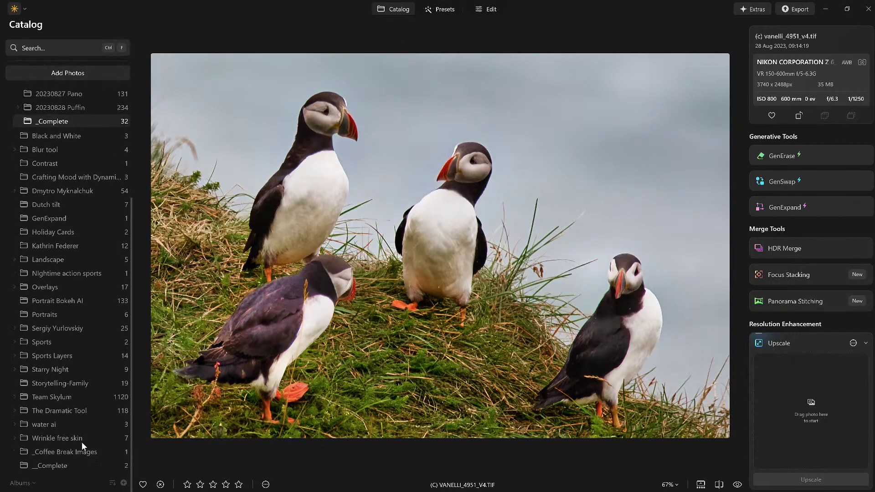
{"action": "scroll", "coordinate": [49, 458], "scroll_direction": "up", "scroll_amount": 1}
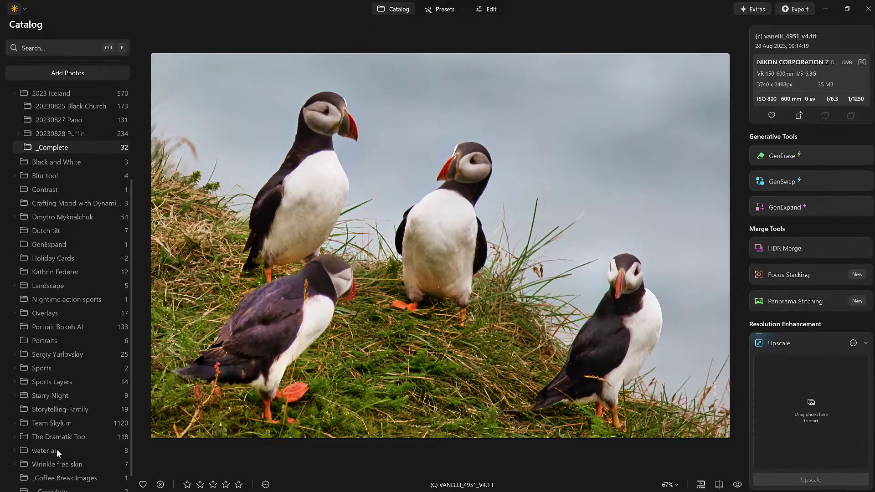
{"action": "scroll", "coordinate": [34, 148], "scroll_direction": "up", "scroll_amount": 3}
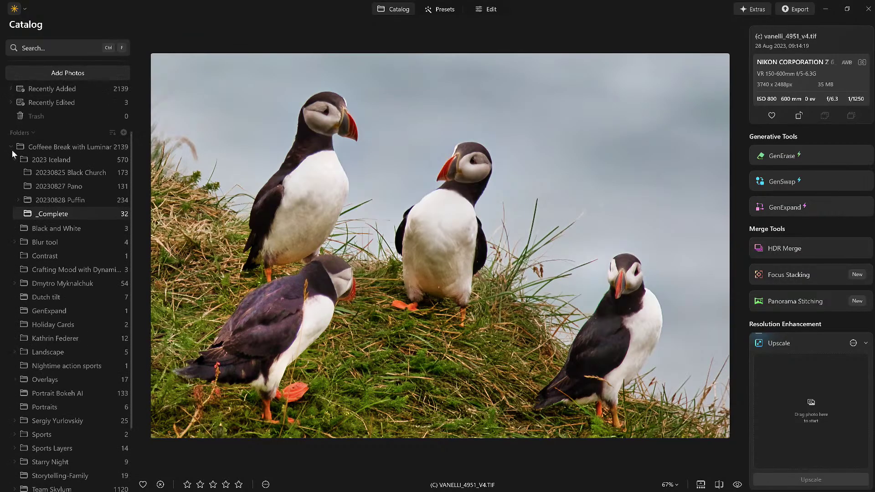
{"action": "left_click", "coordinate": [12, 149]}
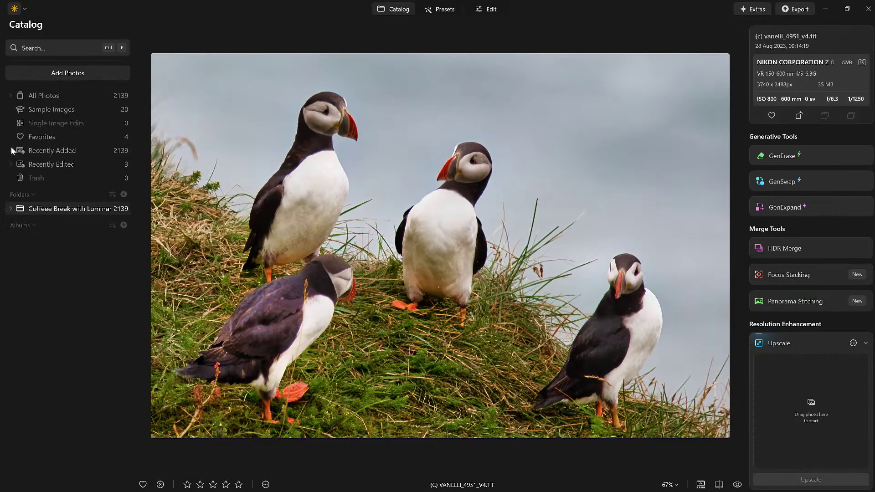
{"action": "left_click", "coordinate": [55, 210]}
{"action": "scroll", "coordinate": [63, 302], "scroll_direction": "down", "scroll_amount": 5}
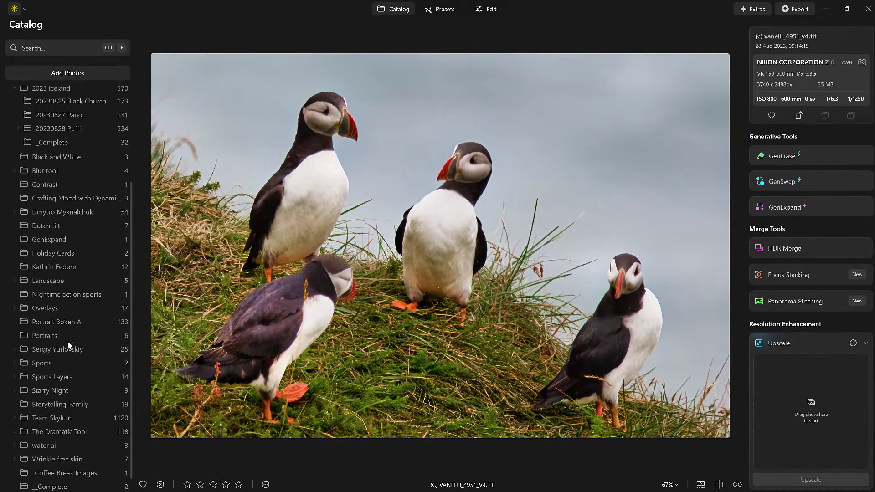
{"action": "scroll", "coordinate": [68, 345], "scroll_direction": "down", "scroll_amount": 1}
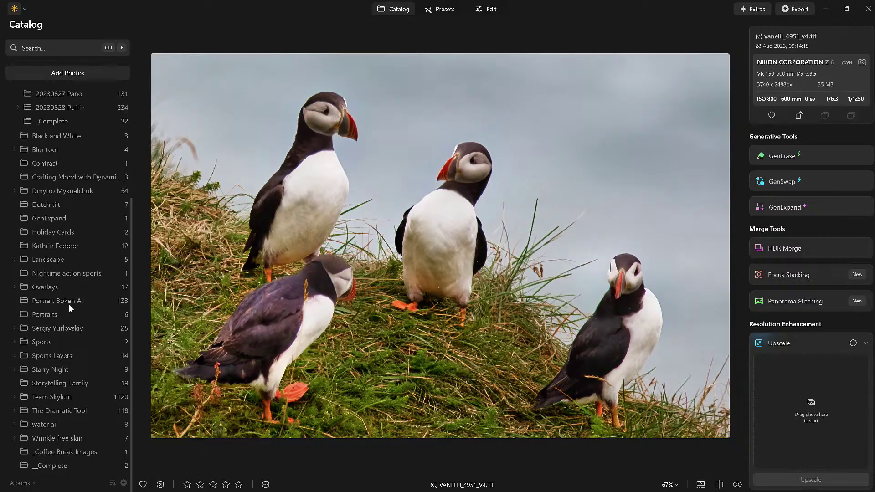
{"action": "scroll", "coordinate": [69, 304], "scroll_direction": "up", "scroll_amount": 5}
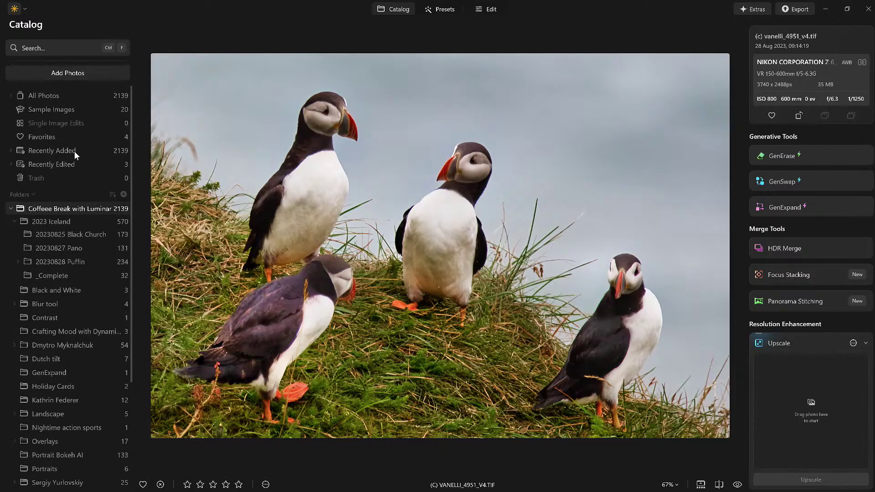
{"action": "left_click", "coordinate": [75, 153]}
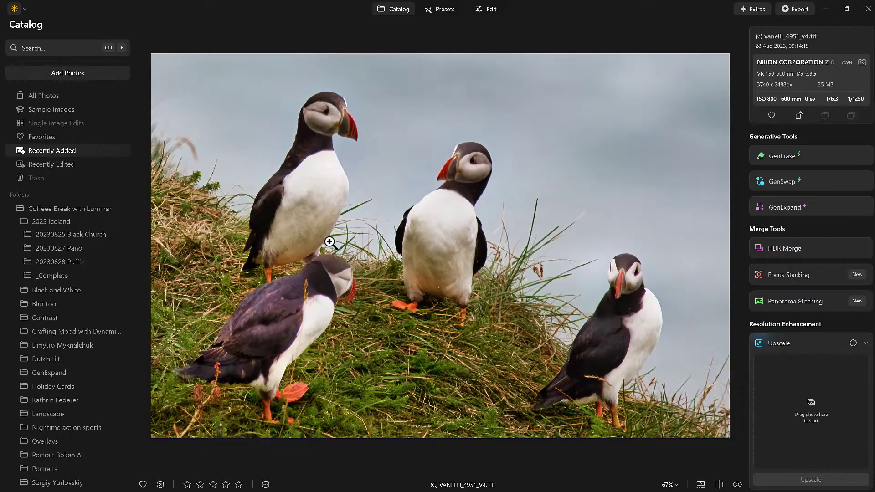
- Browse the Recently Added and Recently Edited collections, ending on Recently Added
{"action": "left_click", "coordinate": [52, 150]}
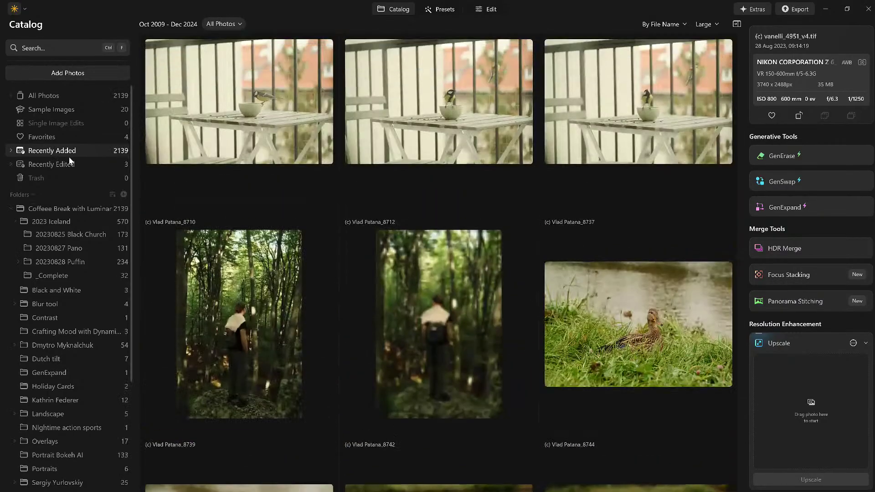
{"action": "scroll", "coordinate": [56, 339], "scroll_direction": "down", "scroll_amount": 3}
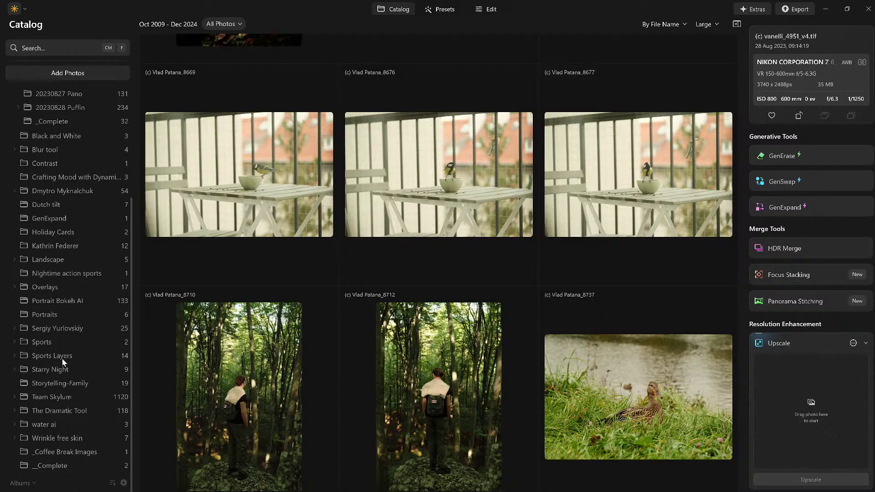
{"action": "scroll", "coordinate": [63, 361], "scroll_direction": "up", "scroll_amount": 5}
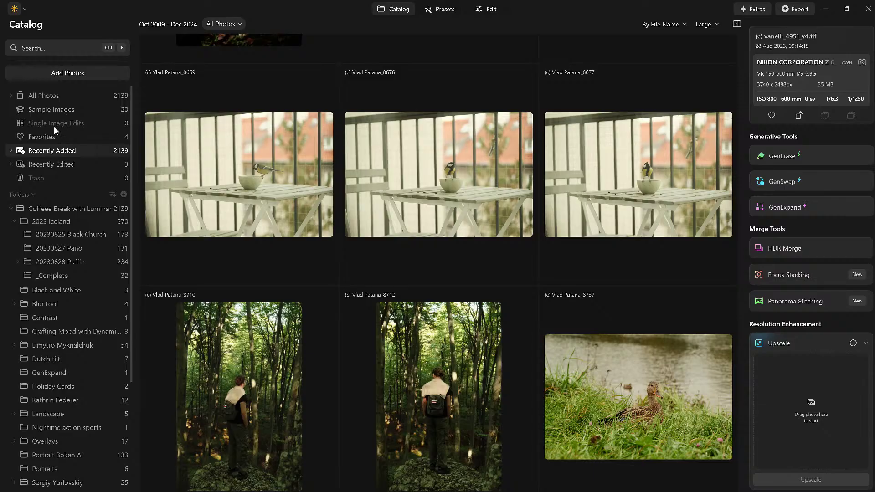
{"action": "left_click", "coordinate": [61, 159]}
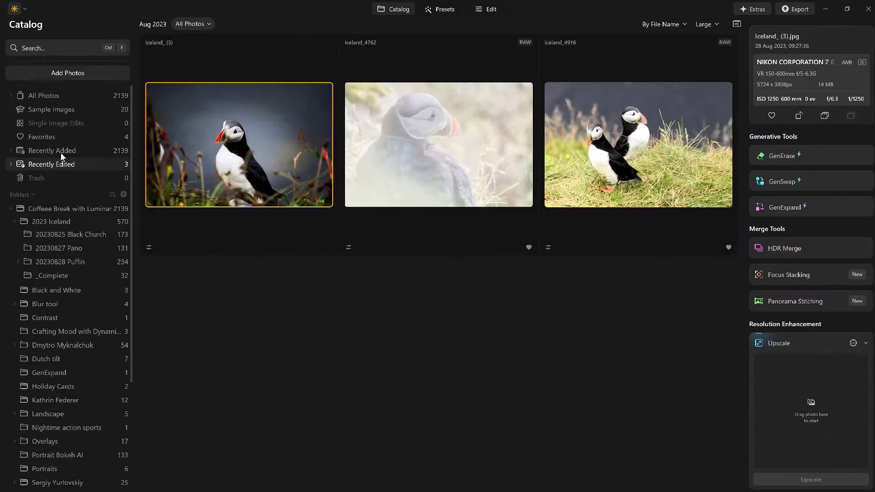
{"action": "left_click", "coordinate": [61, 153]}
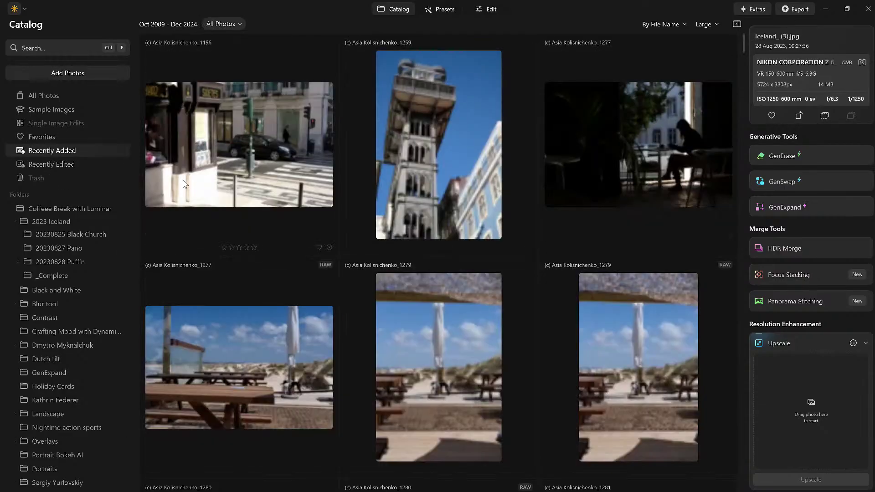
{"action": "scroll", "coordinate": [280, 168], "scroll_direction": "down", "scroll_amount": 5}
{"action": "scroll", "coordinate": [281, 164], "scroll_direction": "up", "scroll_amount": 5}
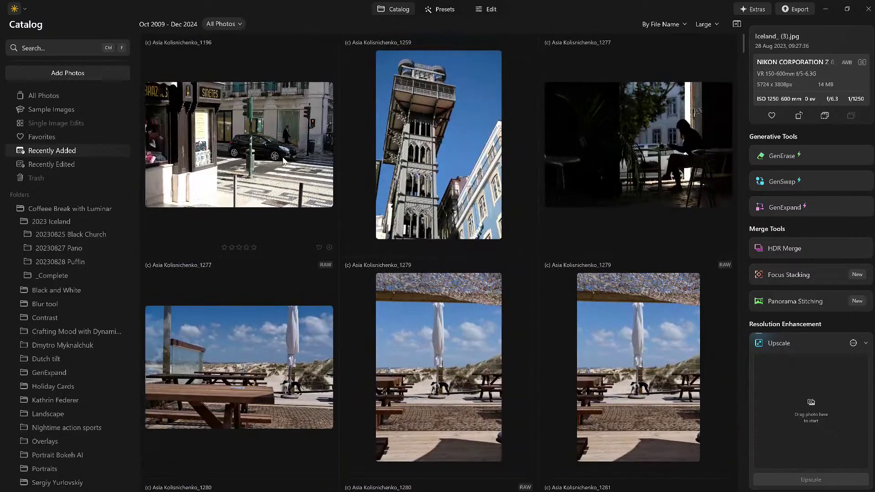
- Show the two Snowman_661994528 photos in the __Complete folder
{"action": "scroll", "coordinate": [110, 340], "scroll_direction": "down", "scroll_amount": 3}
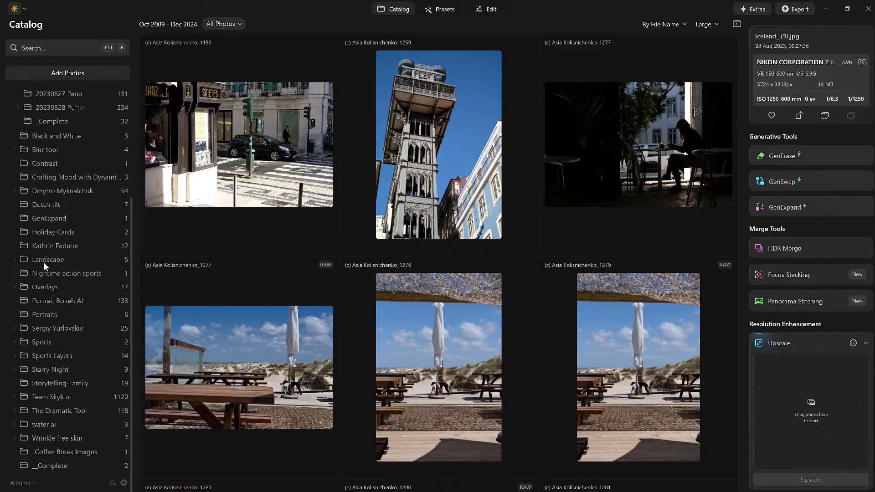
{"action": "left_click", "coordinate": [57, 465]}
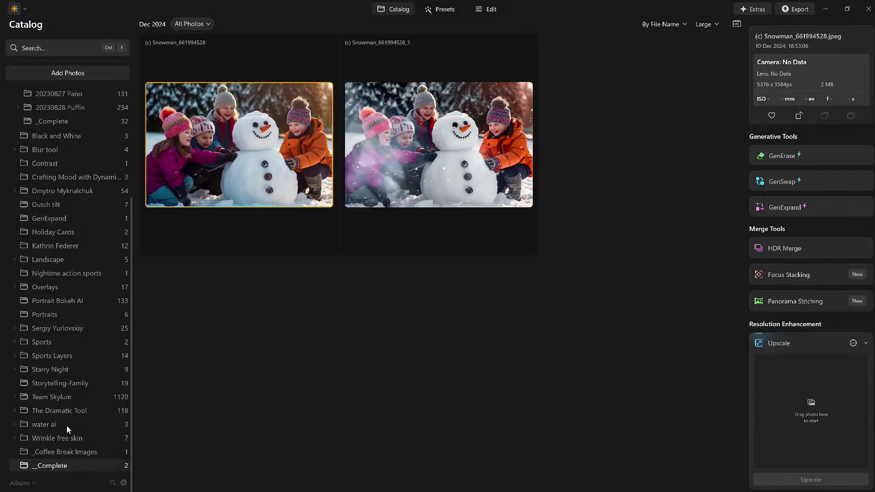
{"action": "scroll", "coordinate": [65, 417], "scroll_direction": "up", "scroll_amount": 3}
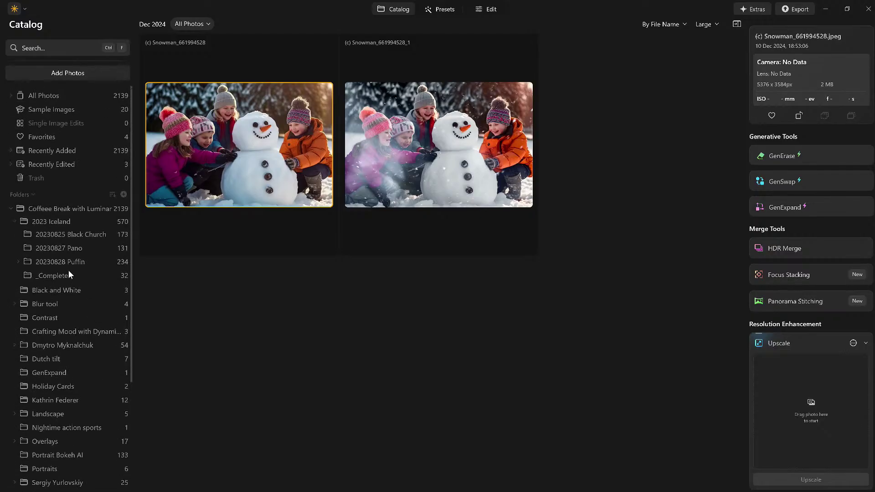
{"action": "left_click", "coordinate": [15, 223]}
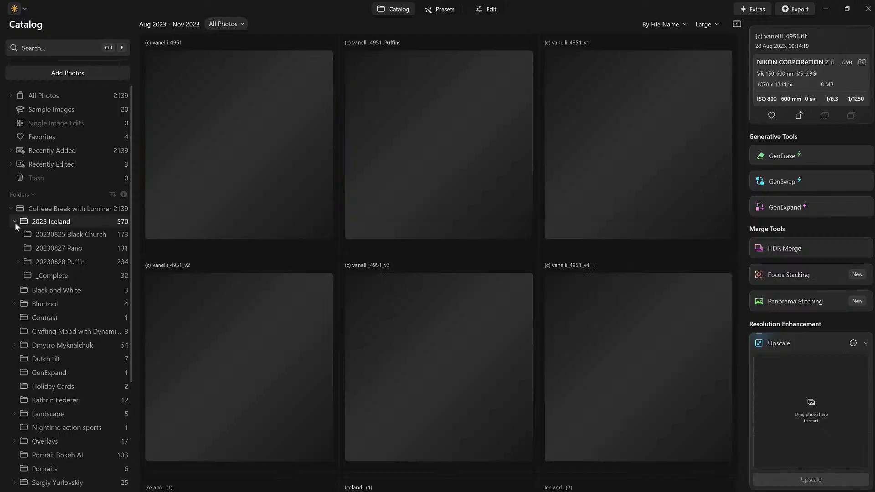
{"action": "scroll", "coordinate": [82, 367], "scroll_direction": "down", "scroll_amount": 3}
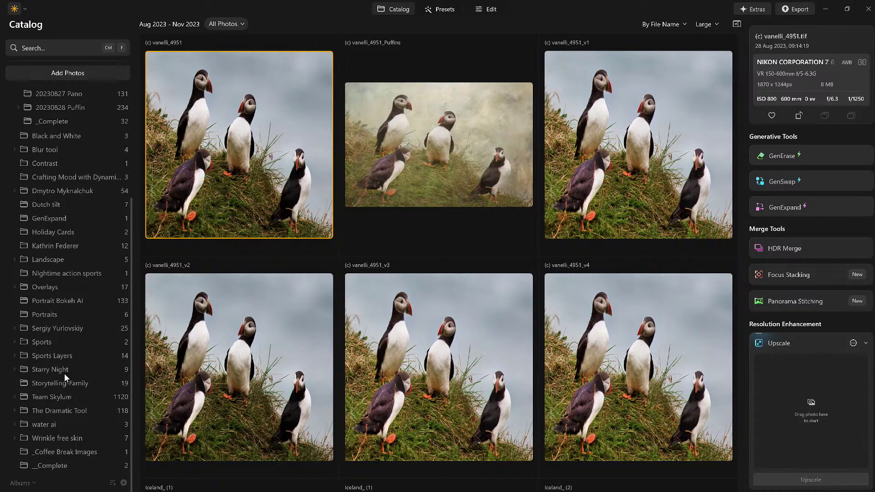
{"action": "scroll", "coordinate": [66, 456], "scroll_direction": "up", "scroll_amount": 3}
{"action": "scroll", "coordinate": [67, 455], "scroll_direction": "down", "scroll_amount": 3}
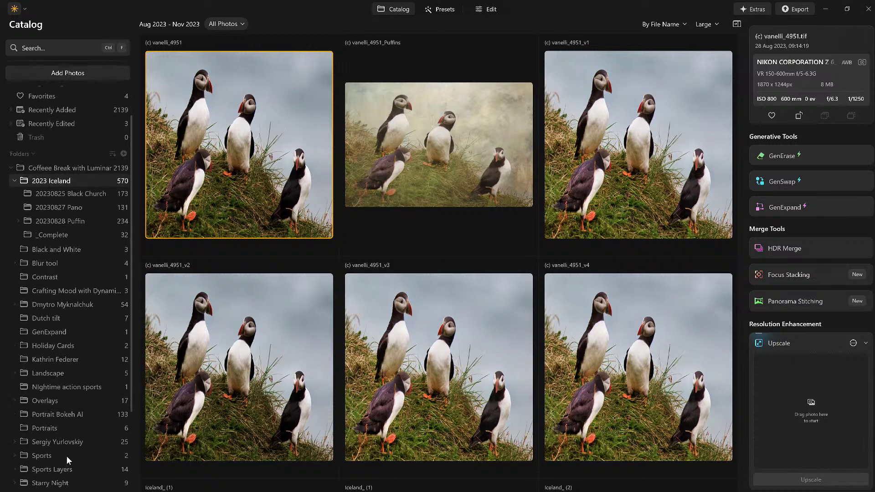
{"action": "scroll", "coordinate": [72, 299], "scroll_direction": "up", "scroll_amount": 3}
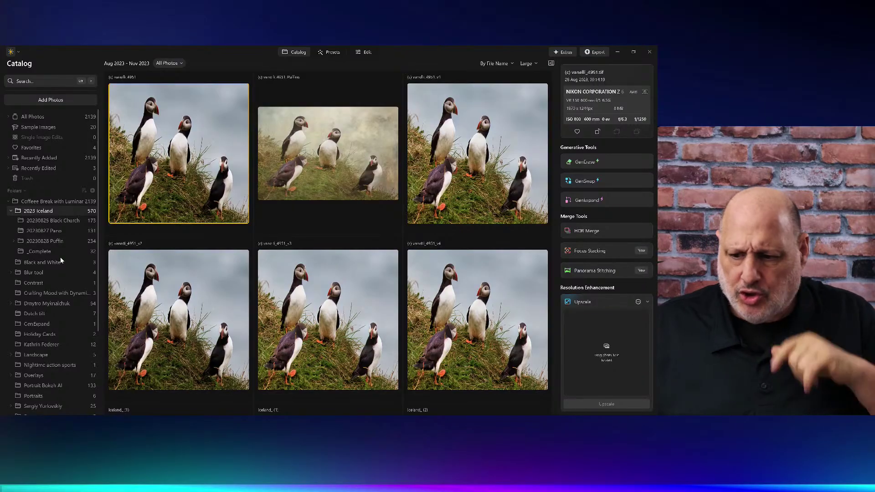
- Disconnect the Android phone, collapse 2023 Iceland, and show Coffee Break with Luminar with its subfolders
{"action": "left_click", "coordinate": [595, 52]}
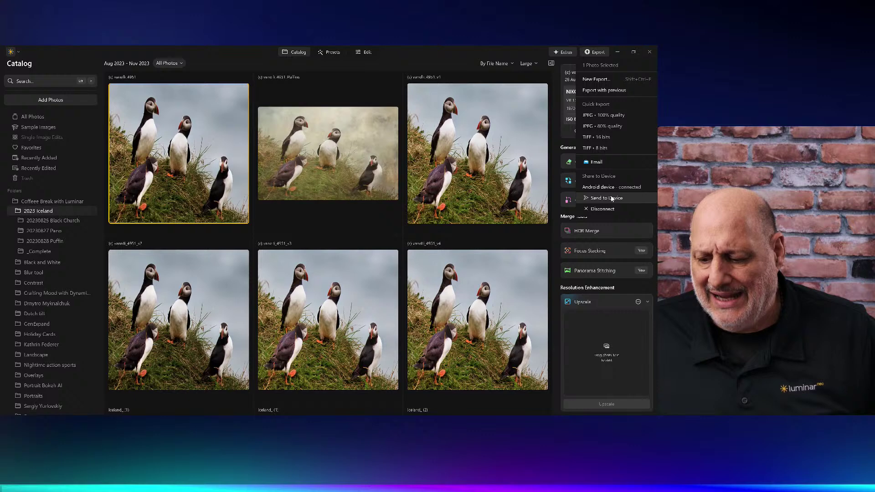
{"action": "left_click", "coordinate": [604, 209]}
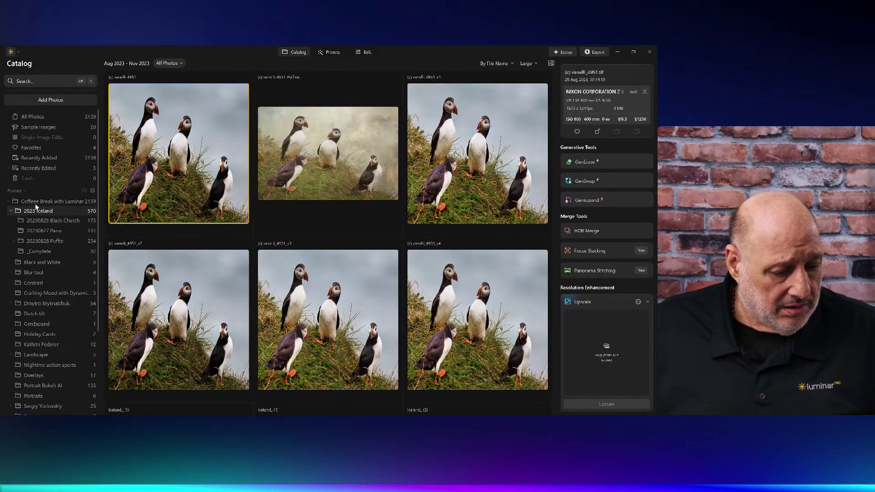
{"action": "left_click", "coordinate": [11, 212]}
{"action": "left_click", "coordinate": [8, 202]}
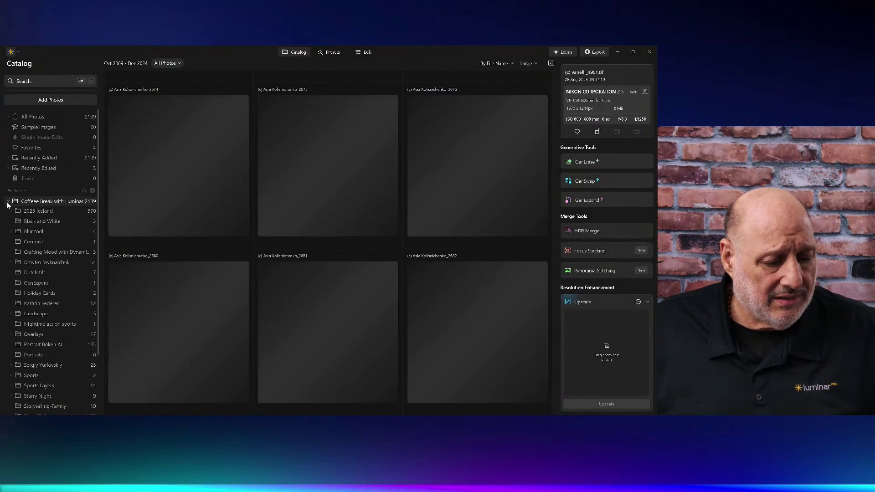
{"action": "left_click", "coordinate": [7, 202]}
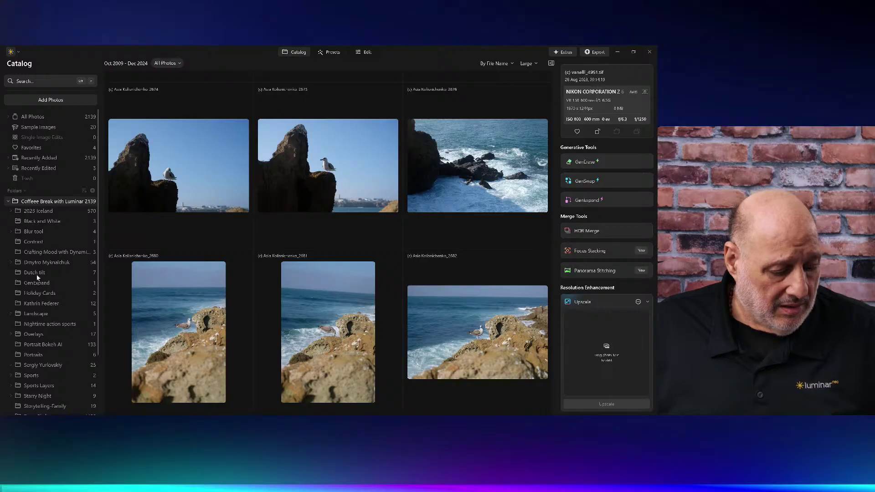
{"action": "scroll", "coordinate": [38, 275], "scroll_direction": "down", "scroll_amount": 3}
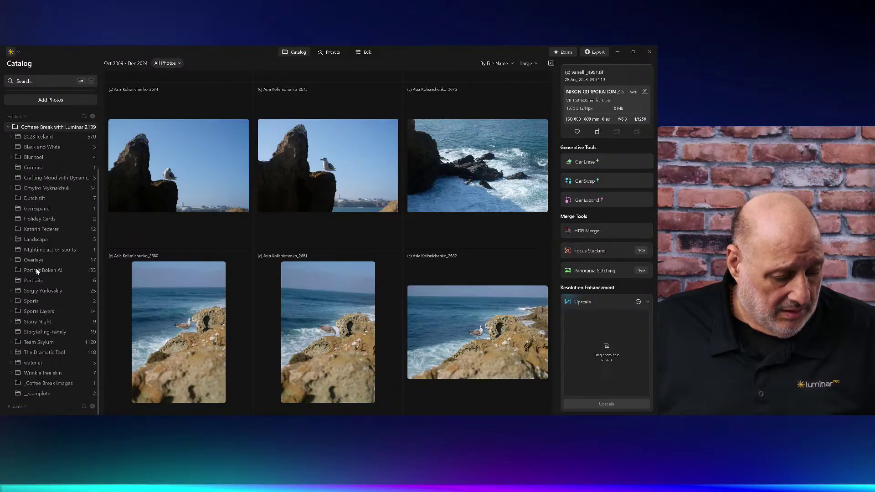
- Connect the Android phone through the Share to Device QR code and move the mirror window aside
{"action": "left_click", "coordinate": [595, 51]}
{"action": "left_click", "coordinate": [600, 185]}
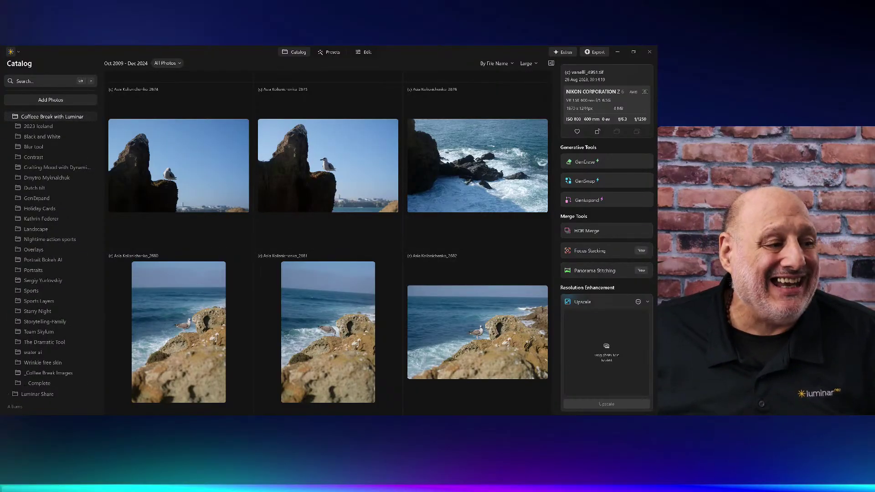
{"action": "left_click_drag", "start_coordinate": [275, 205], "coordinate": [184, 122]}
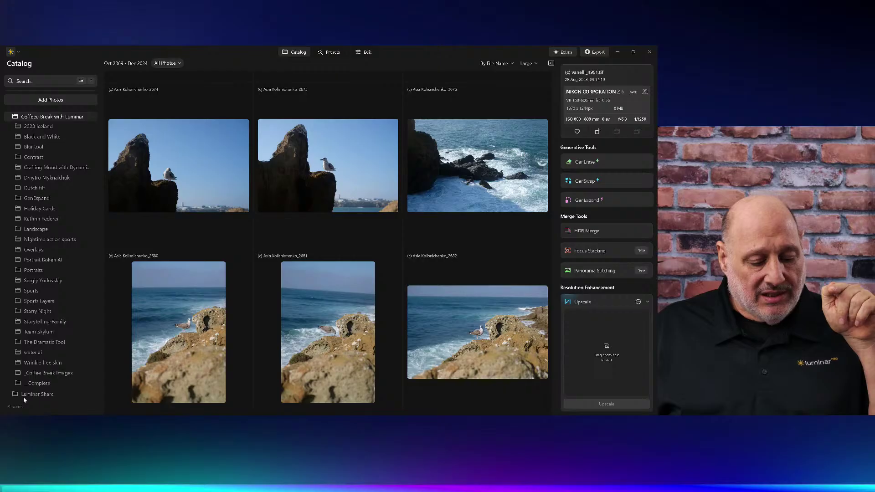
- Open the upside-down selfie from Luminar Share in Edit and apply Develop Auto Adjust
{"action": "left_click", "coordinate": [29, 395]}
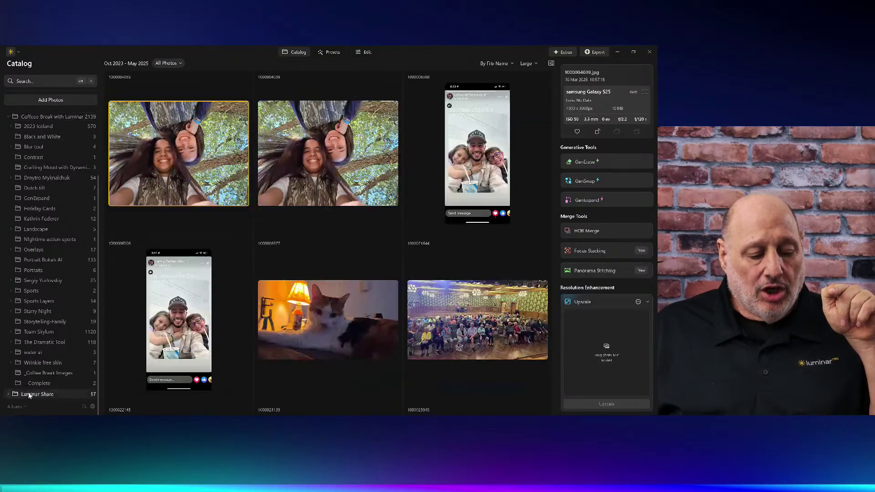
{"action": "double_click", "coordinate": [208, 129]}
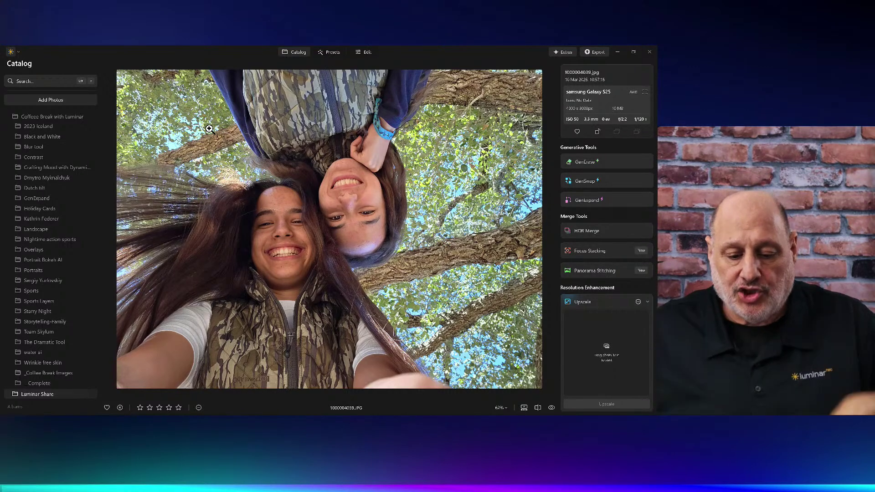
{"action": "left_click", "coordinate": [363, 52]}
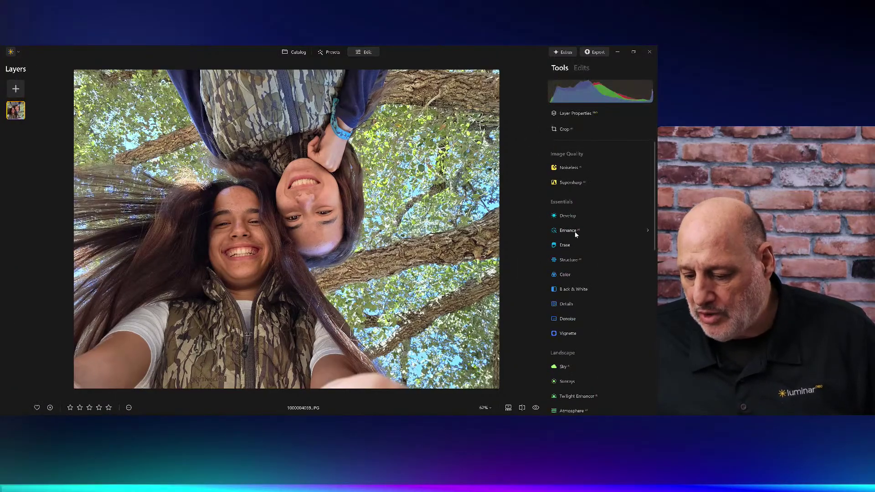
{"action": "left_click", "coordinate": [568, 215]}
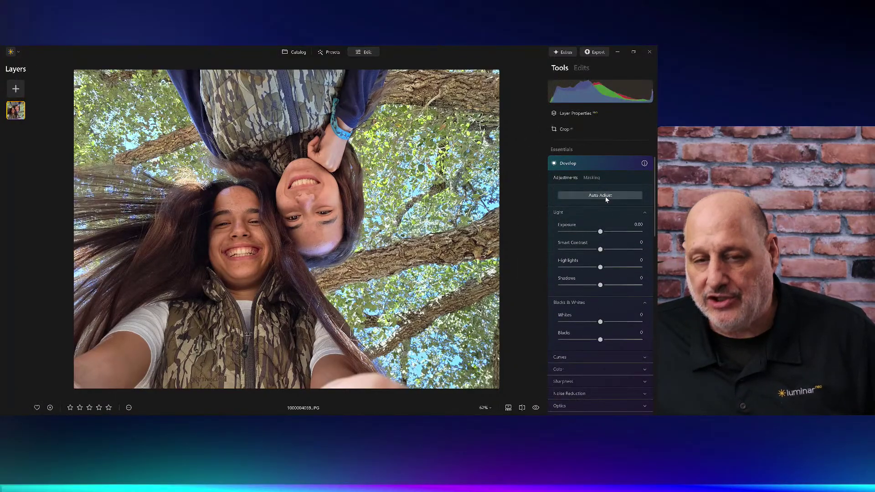
{"action": "left_click", "coordinate": [601, 195]}
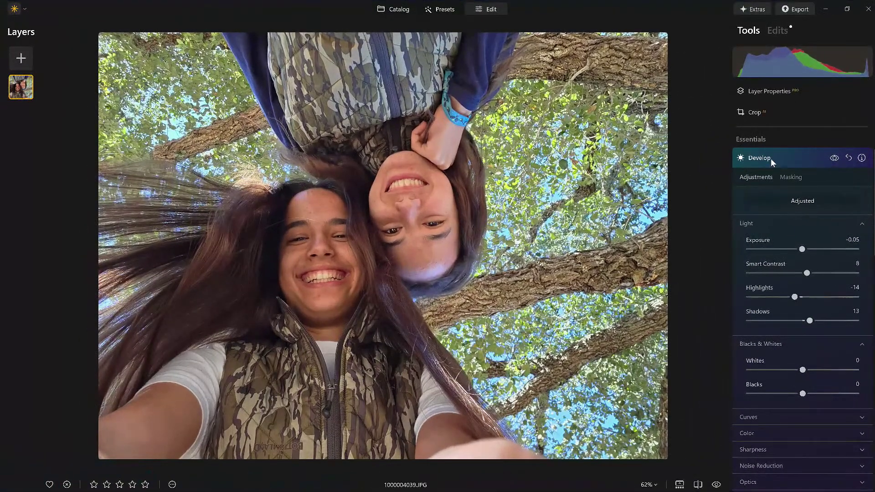
- Raise the Enhance AI Accent slider to 82
{"action": "left_click", "coordinate": [787, 158]}
{"action": "left_click", "coordinate": [771, 178]}
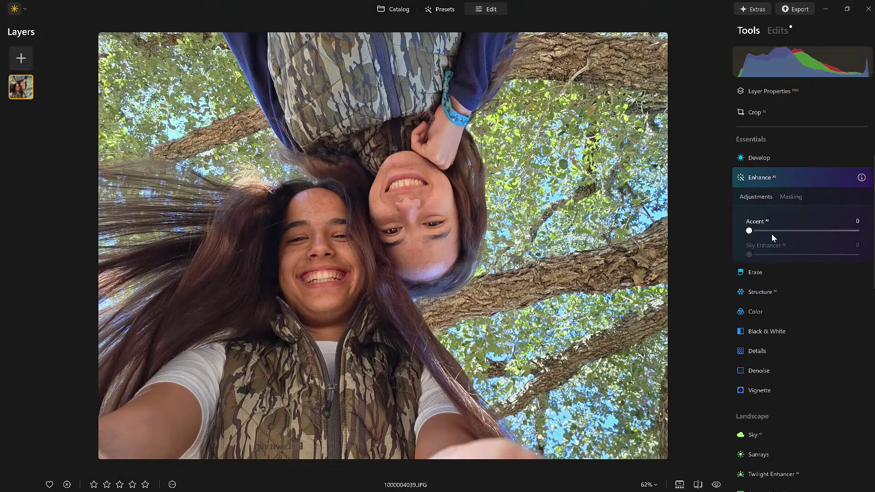
{"action": "mouse_move", "coordinate": [843, 232]}
{"action": "left_mouse_down"}
{"action": "mouse_move", "coordinate": [853, 234]}
{"action": "mouse_move", "coordinate": [836, 233]}
{"action": "left_mouse_up"}
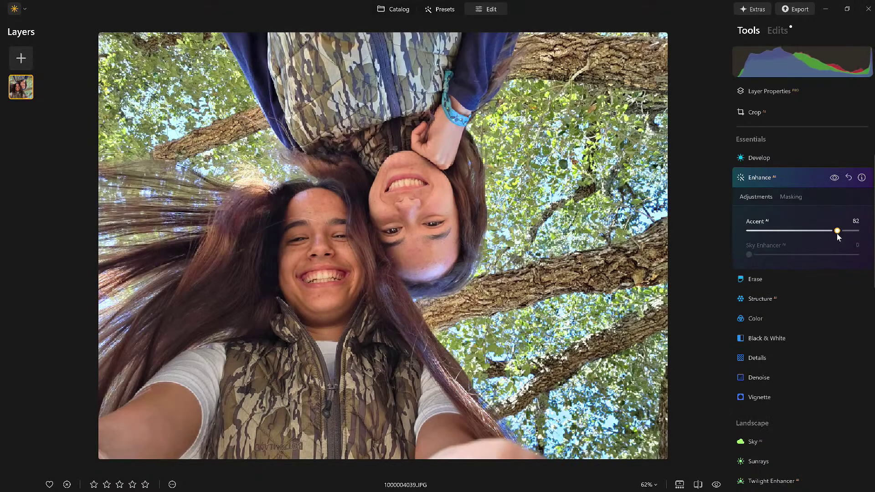
{"action": "left_click", "coordinate": [790, 178]}
{"action": "scroll", "coordinate": [808, 308], "scroll_direction": "down", "scroll_amount": 10}
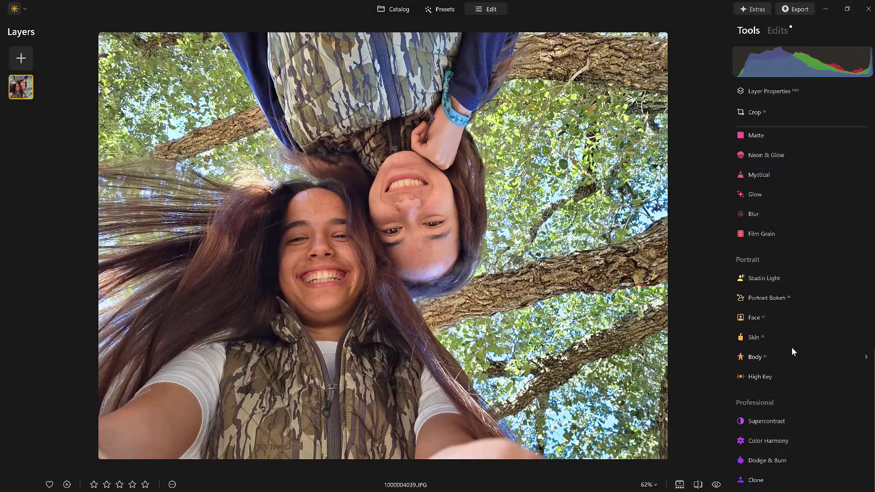
{"action": "scroll", "coordinate": [791, 347], "scroll_direction": "up", "scroll_amount": 3}
{"action": "scroll", "coordinate": [792, 348], "scroll_direction": "up", "scroll_amount": 2}
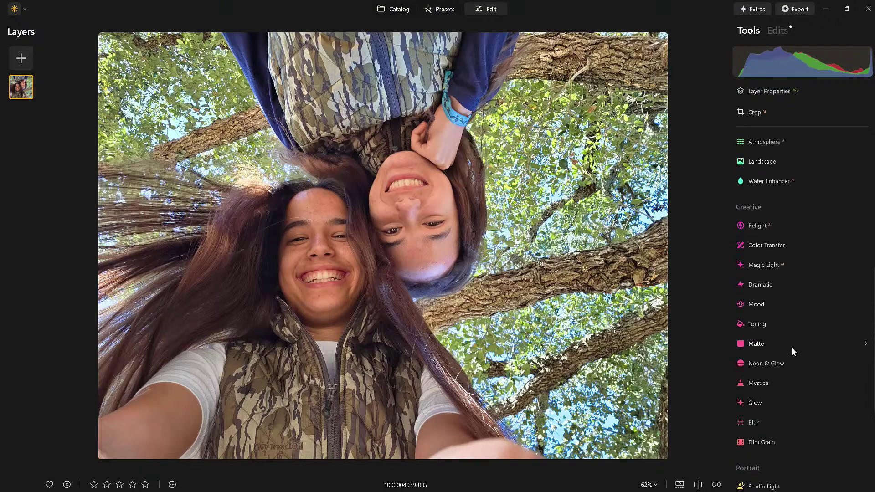
{"action": "scroll", "coordinate": [792, 348], "scroll_direction": "up", "scroll_amount": 6}
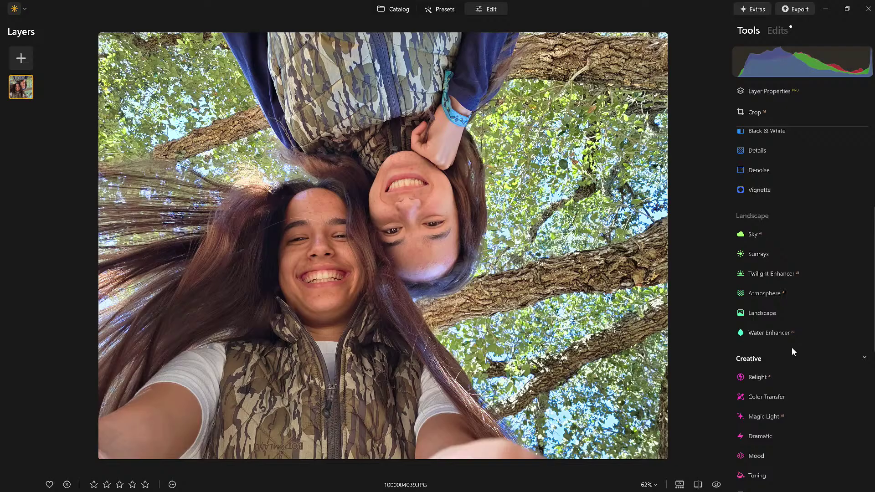
{"action": "scroll", "coordinate": [791, 347], "scroll_direction": "up", "scroll_amount": 2}
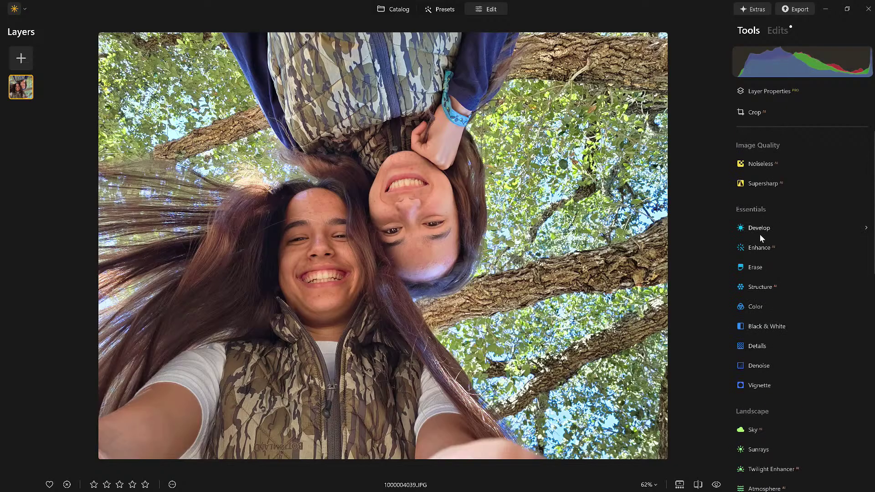
- Convert the selfie to black and white with Red luminance at 50
{"action": "left_click", "coordinate": [760, 325]}
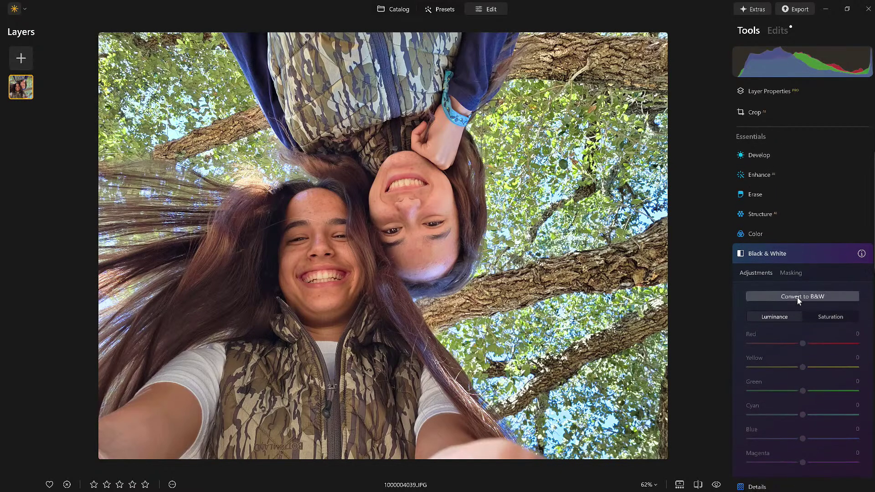
{"action": "left_click", "coordinate": [797, 296]}
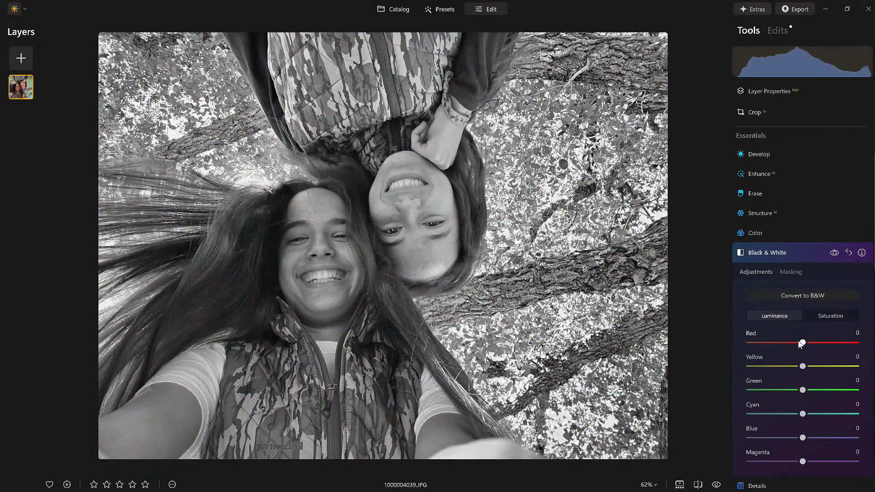
{"action": "left_click_drag", "start_coordinate": [811, 341], "coordinate": [827, 344]}
{"action": "left_click", "coordinate": [812, 248]}
{"action": "scroll", "coordinate": [799, 293], "scroll_direction": "down", "scroll_amount": 5}
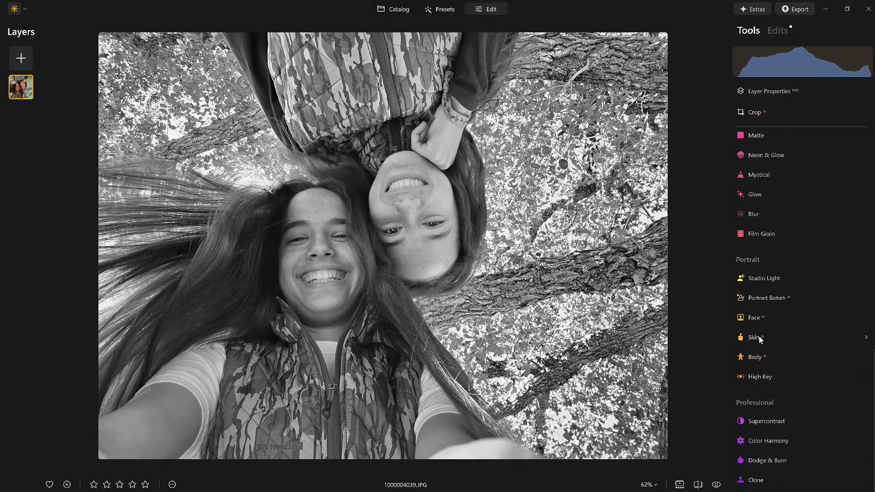
- Apply Skin AI smoothing to the faces
{"action": "left_click", "coordinate": [752, 337]}
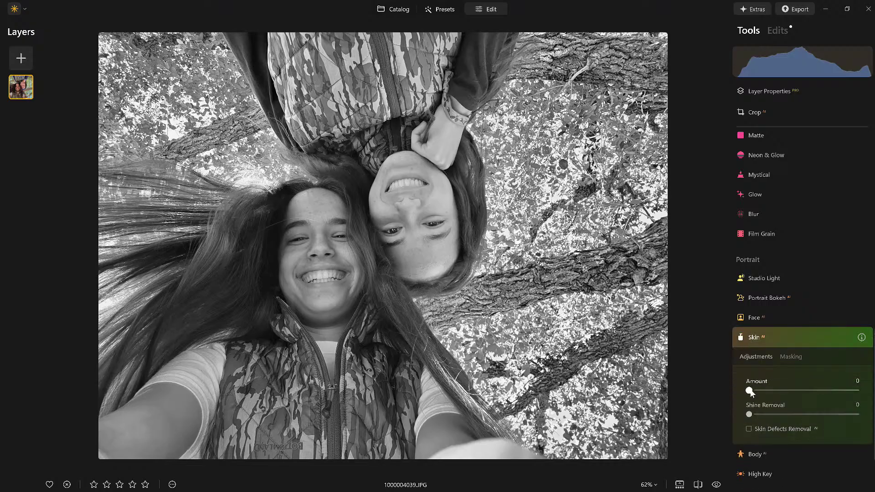
{"action": "left_click_drag", "start_coordinate": [749, 391], "coordinate": [780, 391]}
{"action": "left_click", "coordinate": [794, 337]}
{"action": "scroll", "coordinate": [794, 337], "scroll_direction": "up", "scroll_amount": 10}
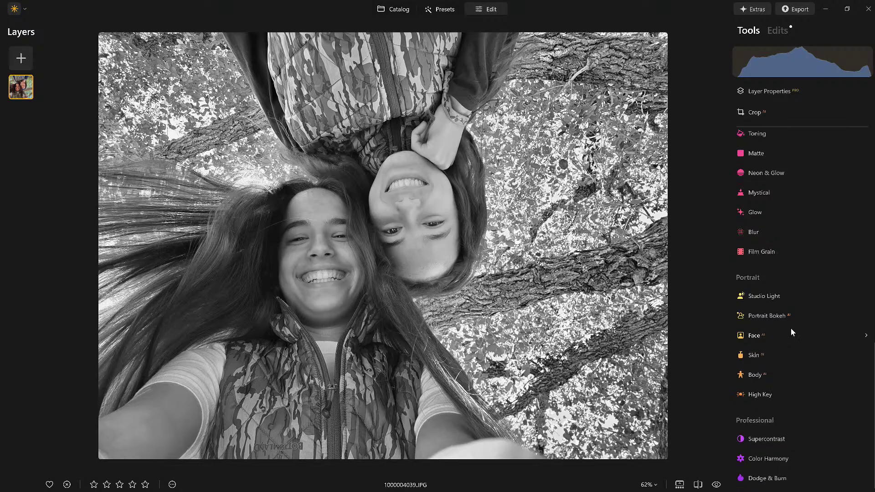
- In Develop, lower Highlights and set Blacks to -41
{"action": "left_click", "coordinate": [761, 229]}
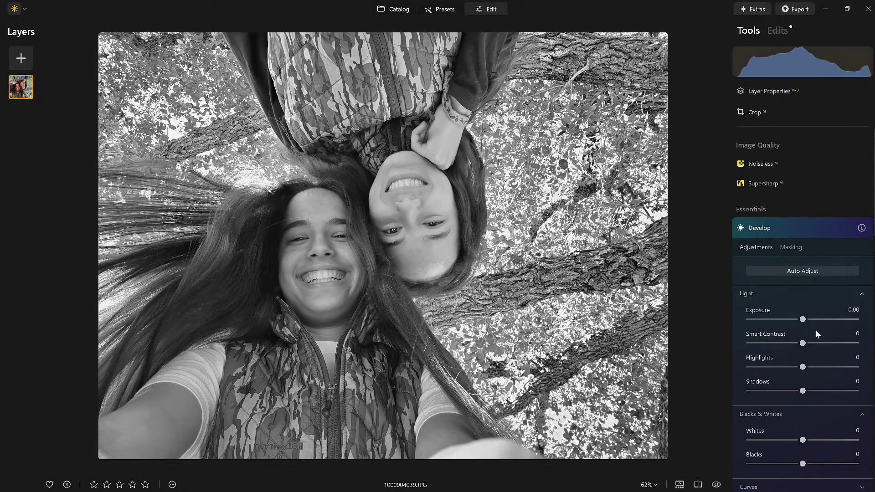
{"action": "left_click_drag", "start_coordinate": [803, 297], "coordinate": [768, 298]}
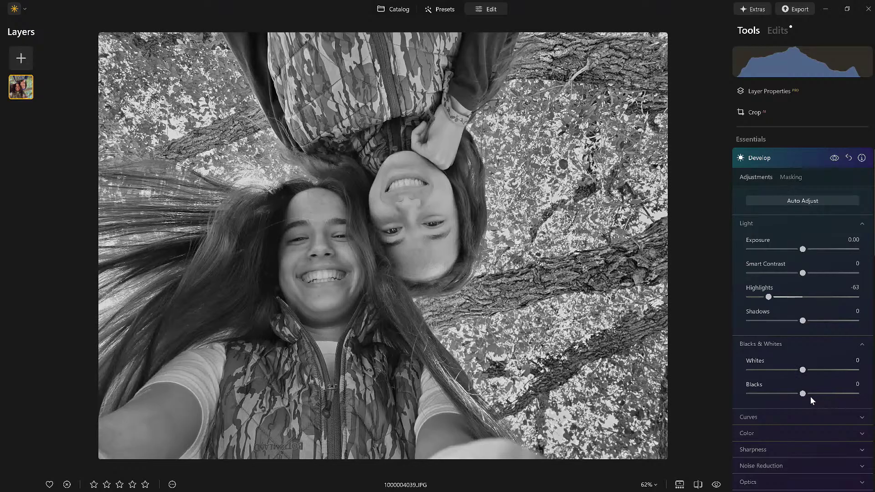
{"action": "left_click_drag", "start_coordinate": [783, 393], "coordinate": [780, 393]}
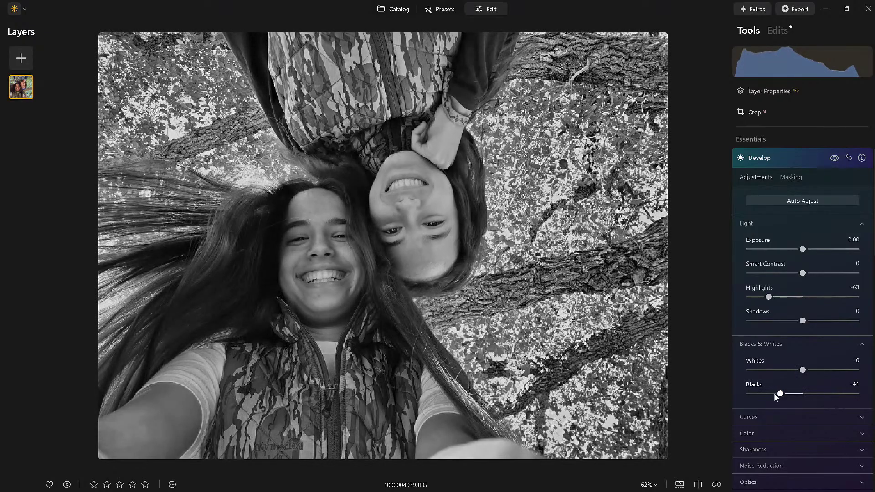
{"action": "left_click", "coordinate": [787, 158]}
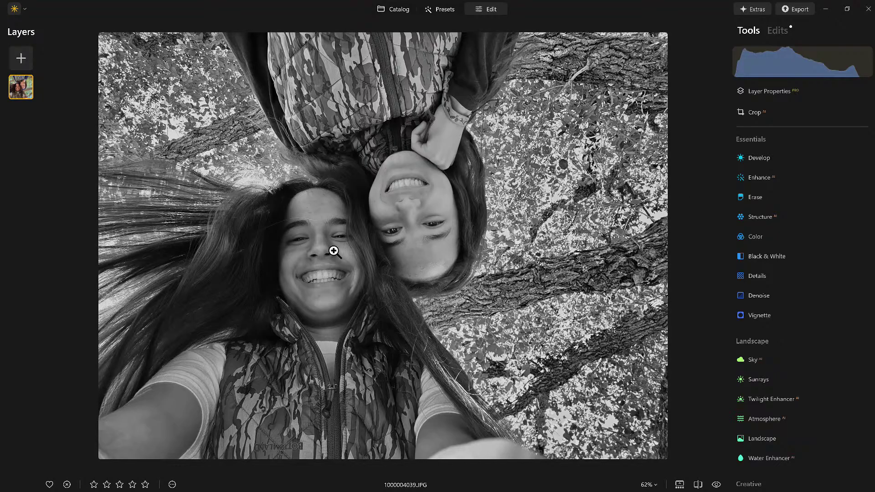
- Zoom in on the forehead and erase the stray hair strand with the Erase tool
{"action": "scroll", "coordinate": [303, 209], "scroll_direction": "up", "scroll_amount": 6}
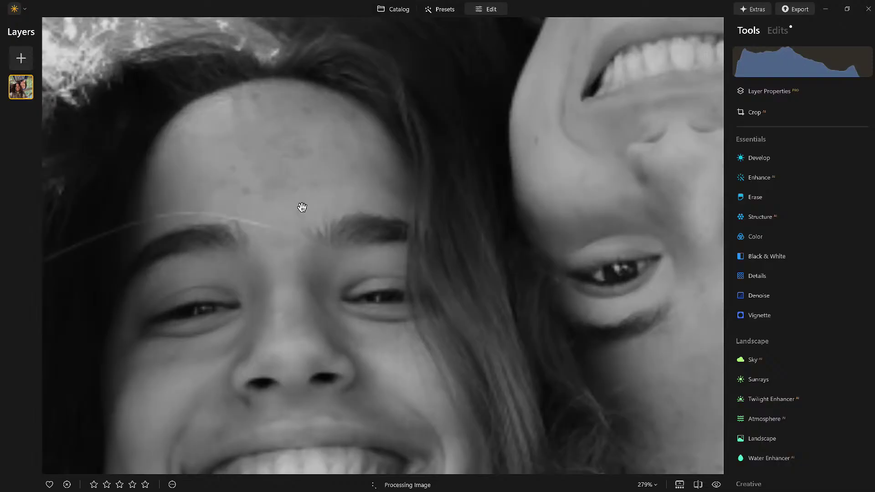
{"action": "left_click_drag", "start_coordinate": [302, 207], "coordinate": [440, 213]}
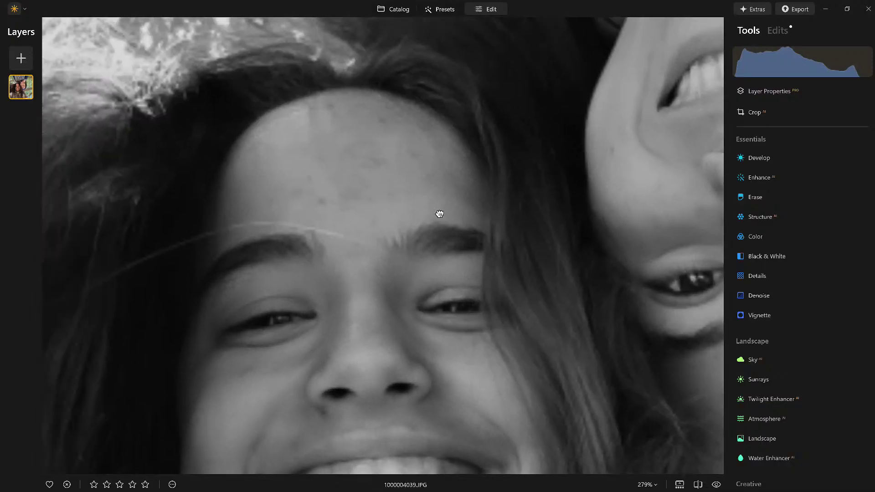
{"action": "left_click", "coordinate": [767, 199]}
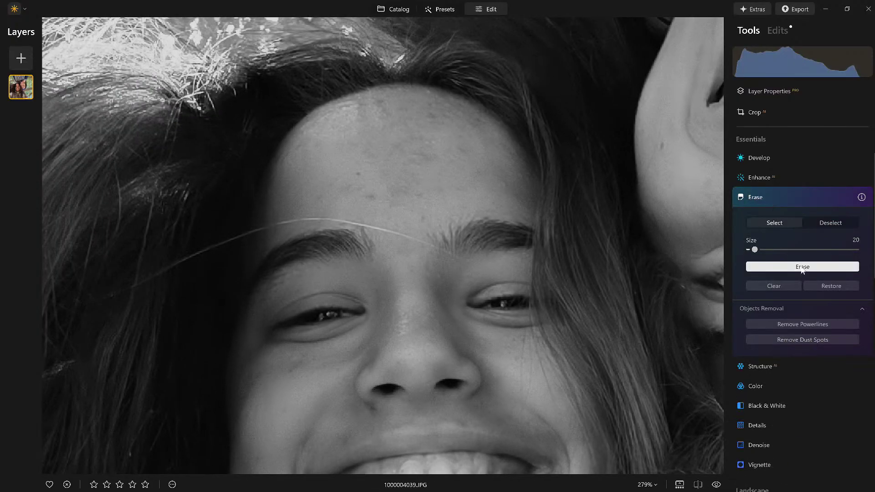
{"action": "mouse_move", "coordinate": [469, 264]}
{"action": "left_mouse_down"}
{"action": "mouse_move", "coordinate": [365, 226]}
{"action": "mouse_move", "coordinate": [376, 229]}
{"action": "mouse_move", "coordinate": [296, 218]}
{"action": "mouse_move", "coordinate": [104, 288]}
{"action": "left_mouse_up"}
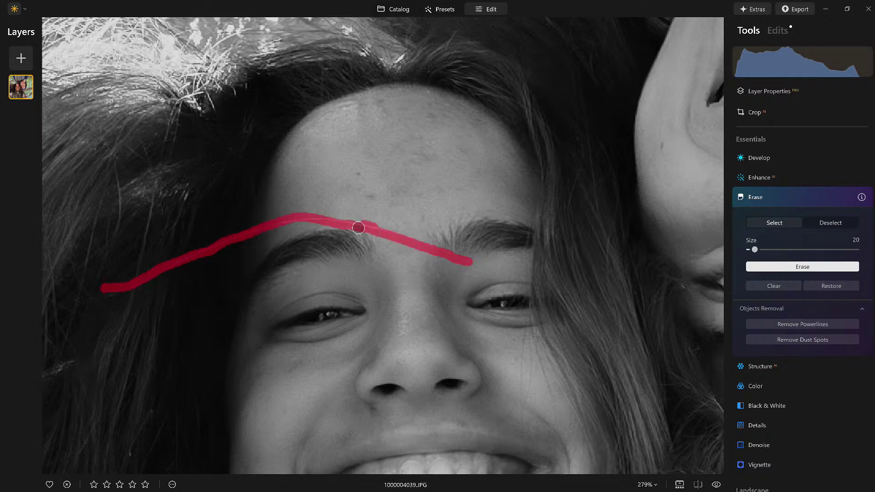
{"action": "left_click", "coordinate": [808, 267]}
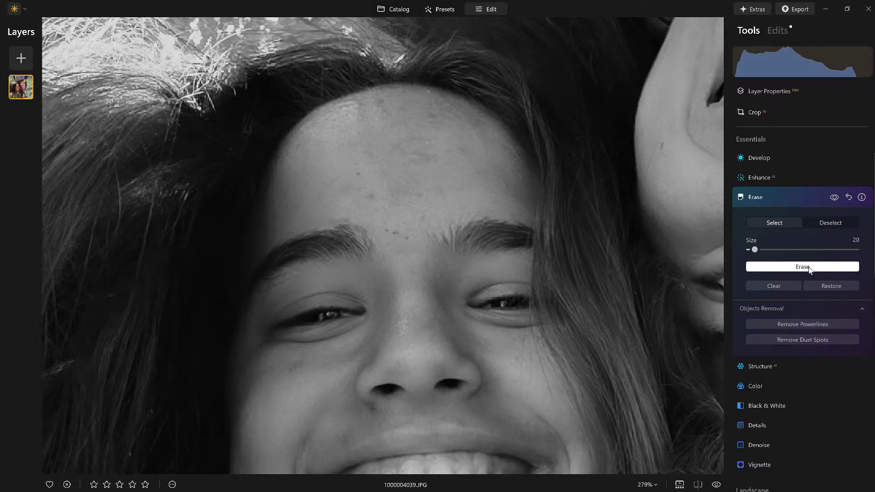
- Erase the leftover hair bits between and above the eyebrows, then fit the photo to the window
{"action": "left_click_drag", "start_coordinate": [383, 231], "coordinate": [410, 235]}
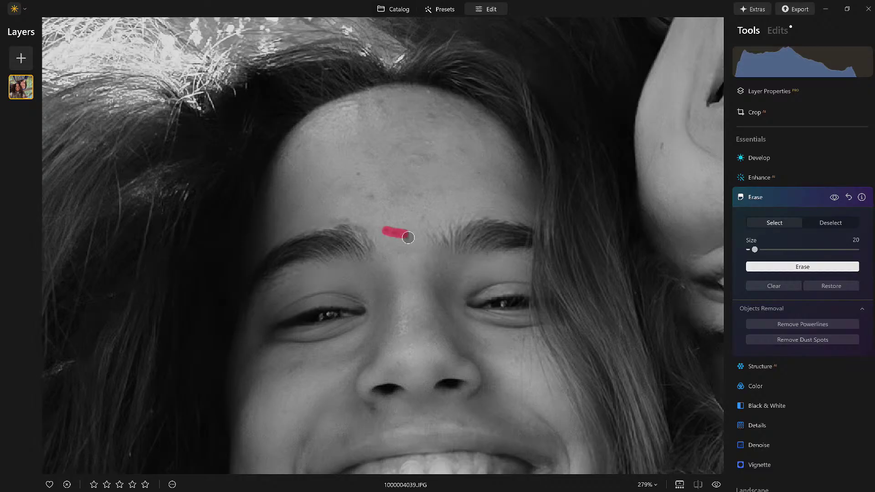
{"action": "left_click", "coordinate": [806, 268]}
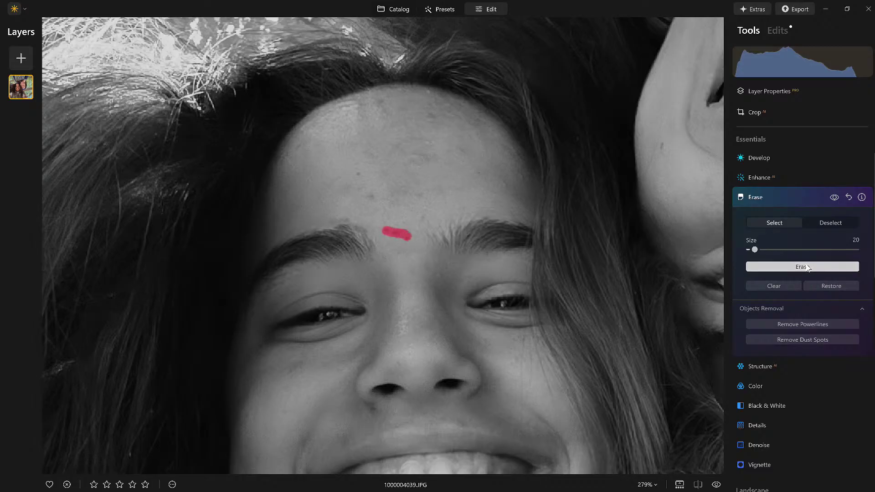
{"action": "left_click_drag", "start_coordinate": [367, 231], "coordinate": [332, 227]}
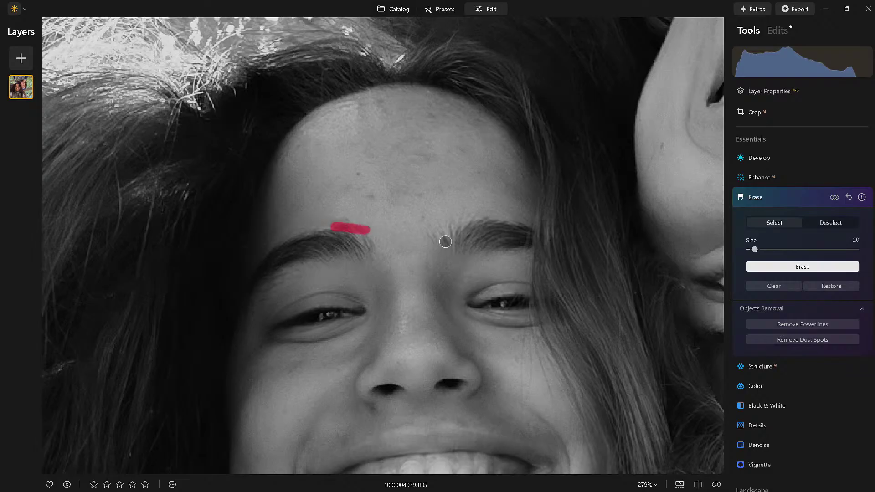
{"action": "left_click", "coordinate": [814, 285]}
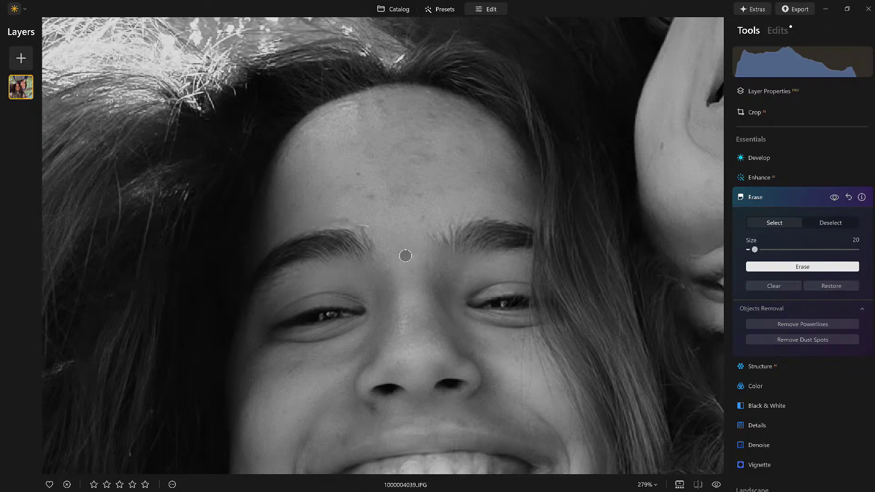
{"action": "left_click", "coordinate": [365, 225]}
{"action": "left_click_drag", "start_coordinate": [364, 225], "coordinate": [350, 224]}
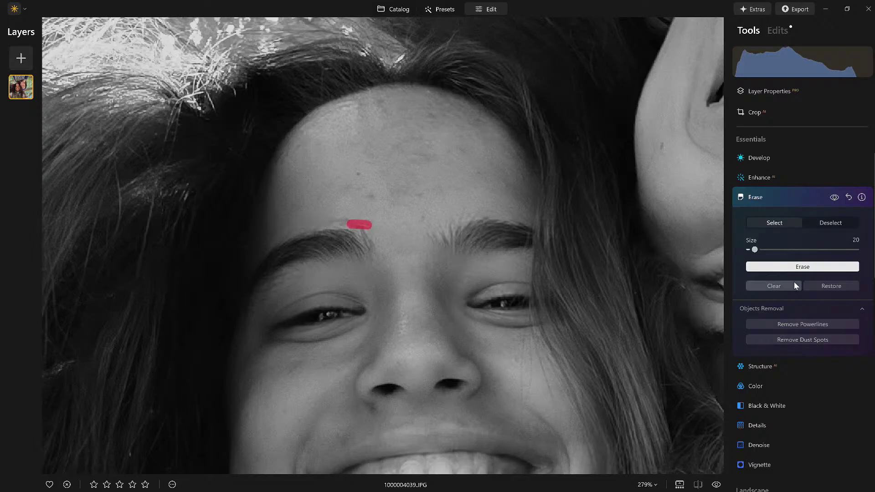
{"action": "left_click", "coordinate": [799, 269]}
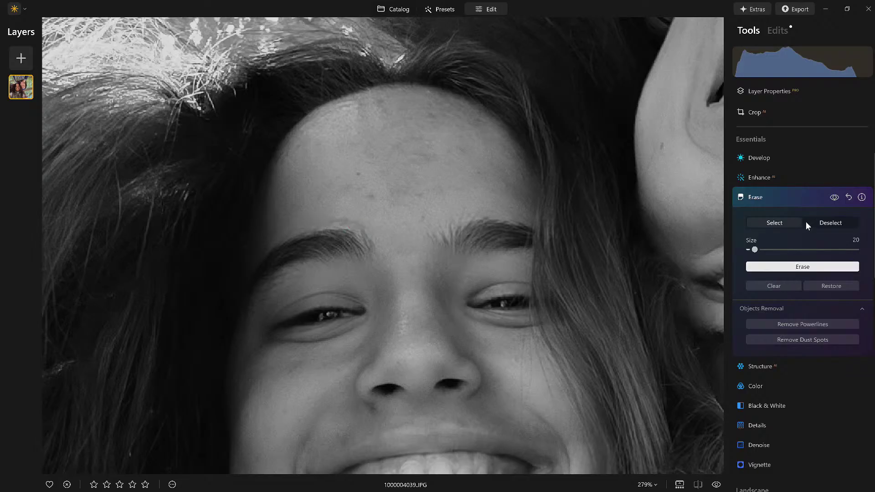
{"action": "left_click", "coordinate": [788, 198]}
{"action": "key", "text": "ctrl+0"}
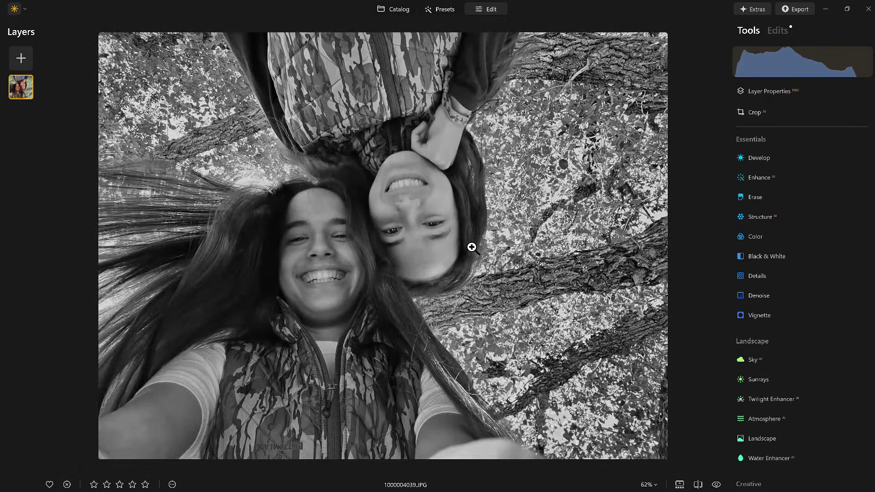
- Export the edited selfie with Send to Device to the connected Android phone
{"action": "left_click", "coordinate": [803, 10]}
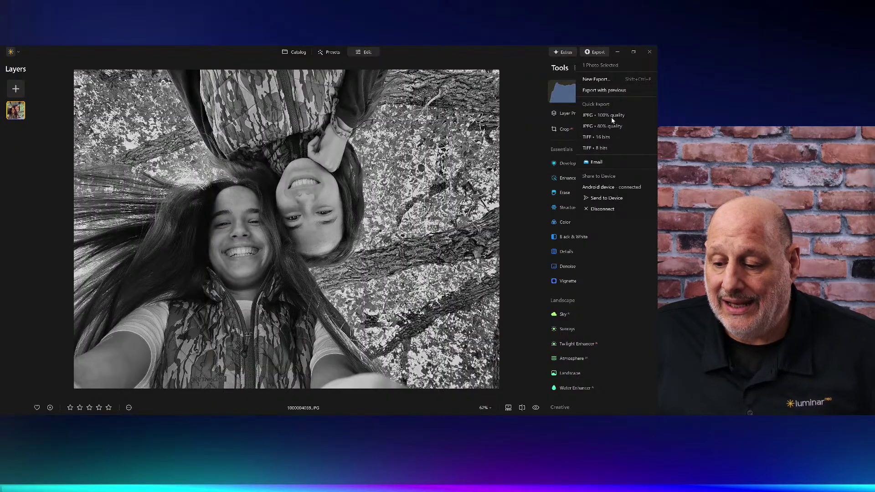
{"action": "left_click", "coordinate": [613, 199]}
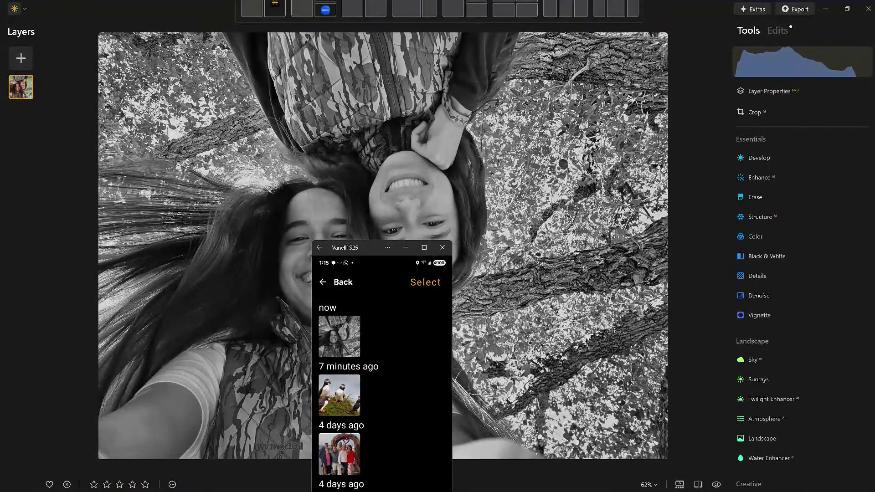
- On the mirrored phone, share the newest photo by Messages to a contact, then move the windows away
{"action": "left_click_drag", "start_coordinate": [365, 248], "coordinate": [261, 86]}
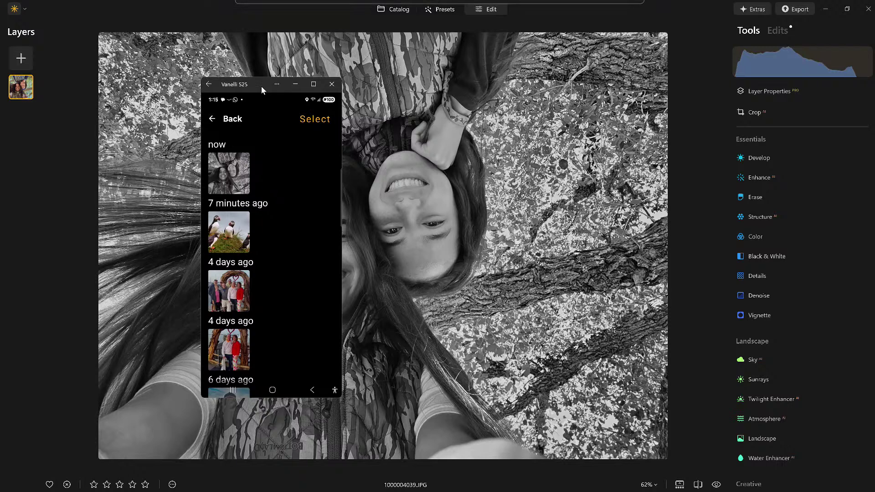
{"action": "left_click", "coordinate": [225, 182]}
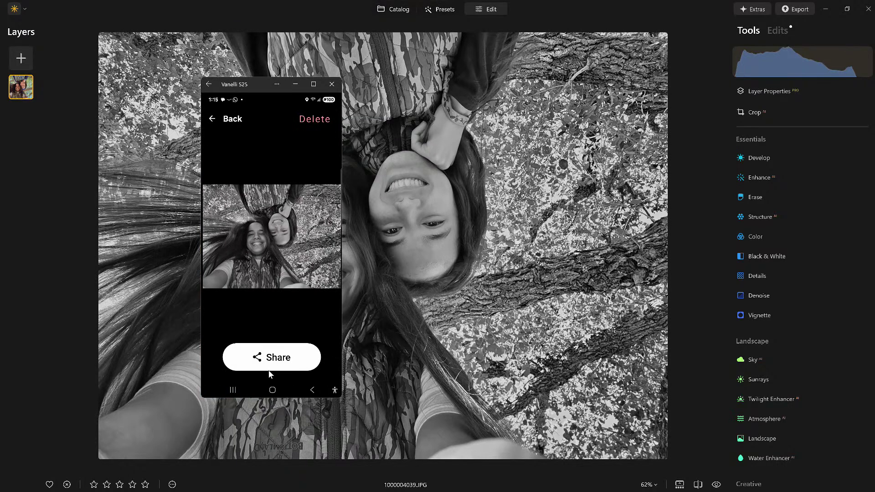
{"action": "left_click", "coordinate": [276, 359]}
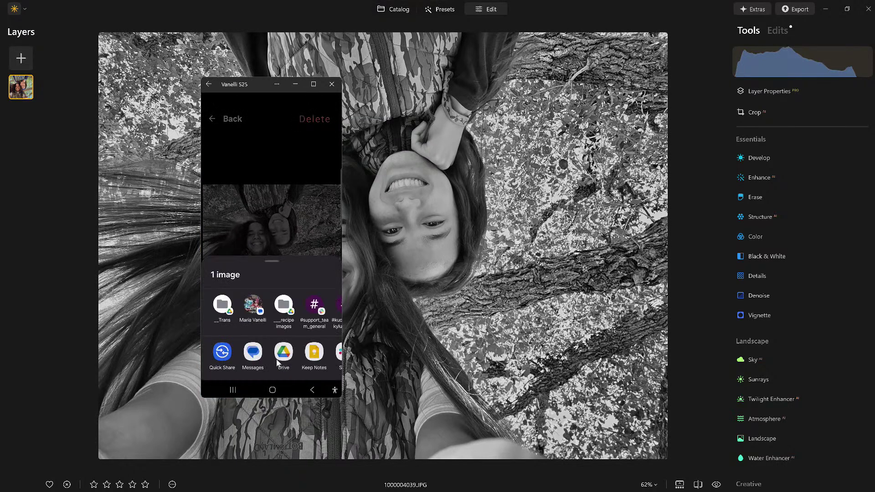
{"action": "left_click_drag", "start_coordinate": [256, 85], "coordinate": [116, 116]}
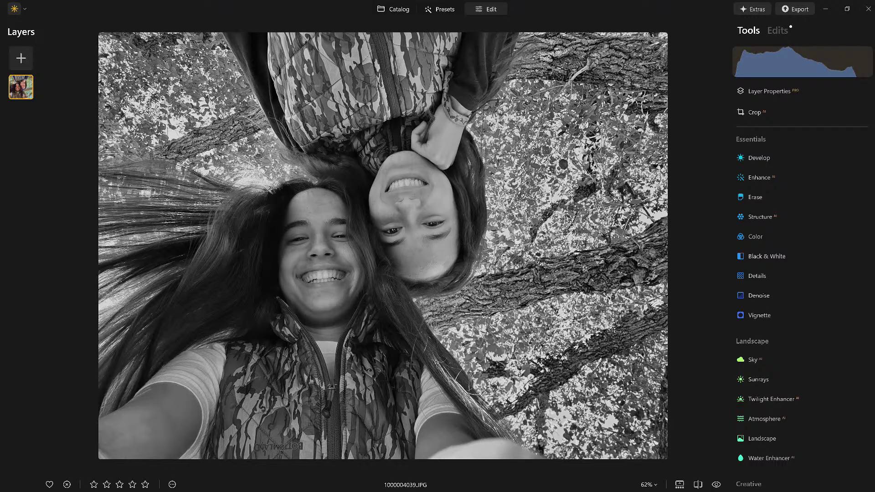
{"action": "left_click_drag", "start_coordinate": [248, 156], "coordinate": [161, 26]}
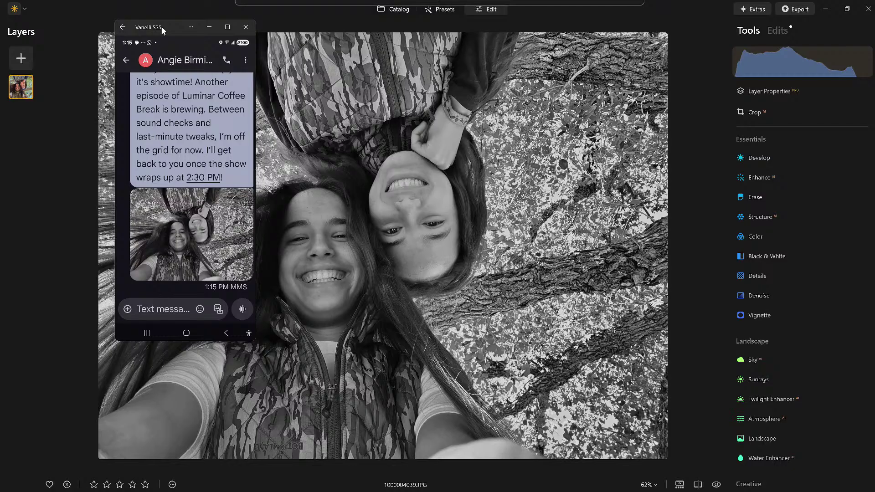
{"action": "left_click_drag", "start_coordinate": [161, 26], "coordinate": [0, 69]}
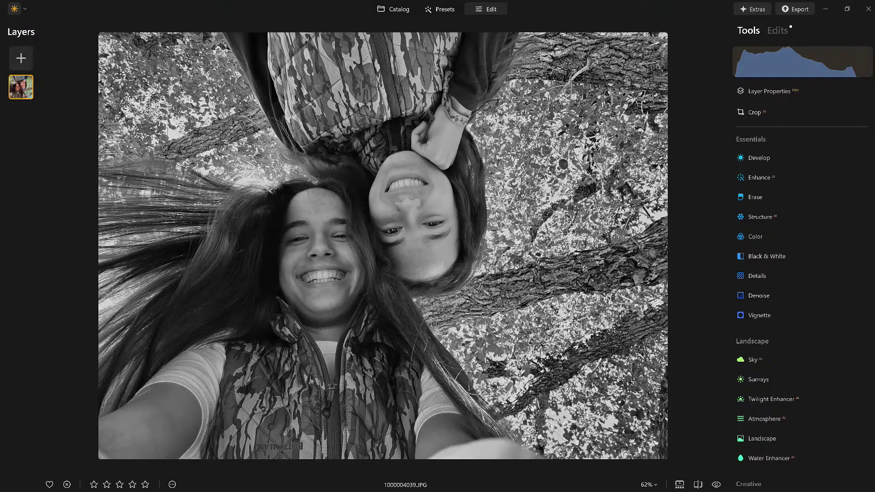